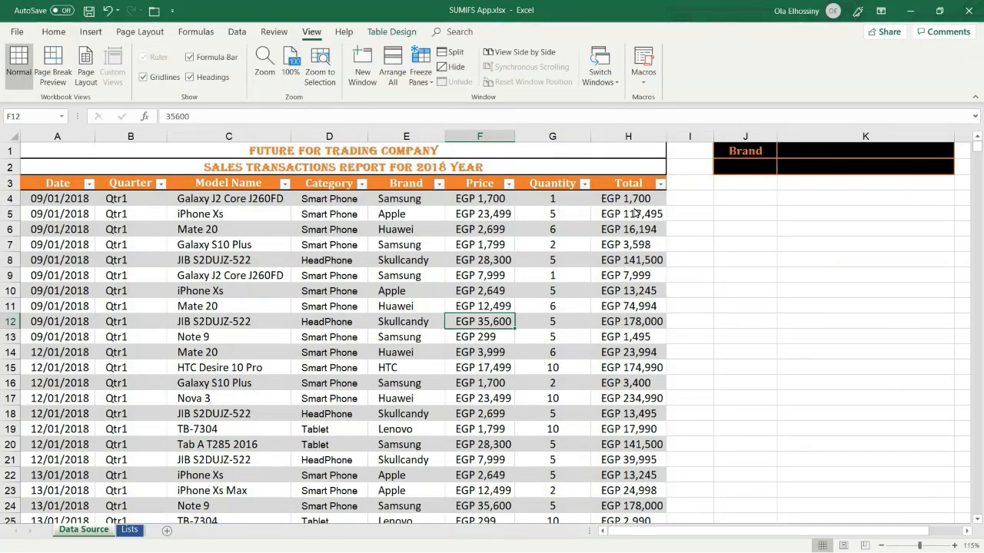
On the Lists sheet, name the brand entries Samsung through Oppo BrandList
left_click(132, 530)
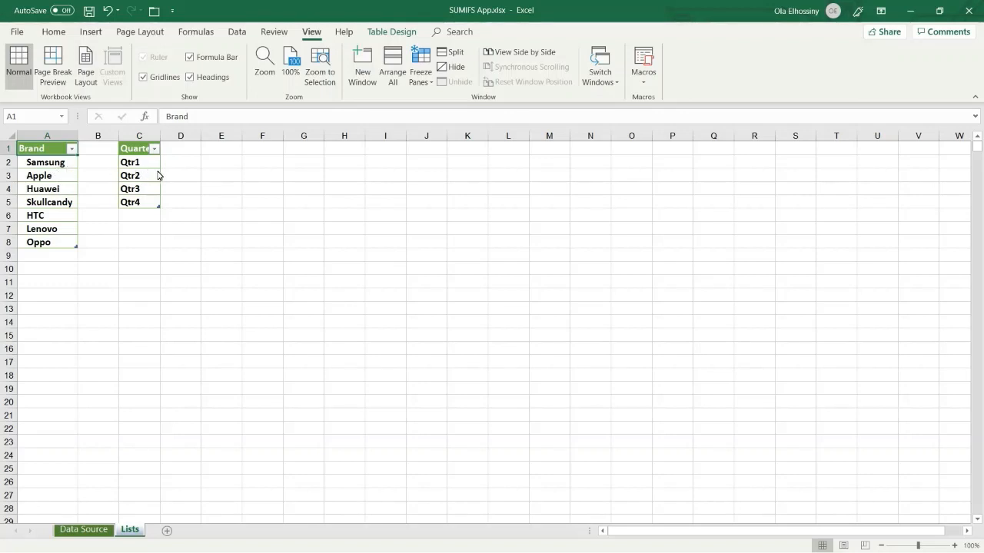
left_click(52, 148)
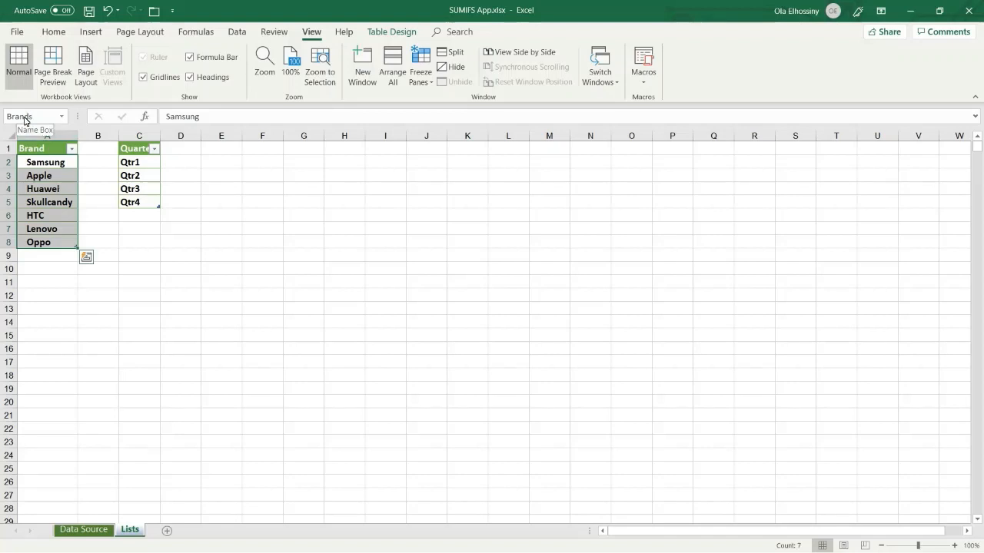
left_click(24, 117)
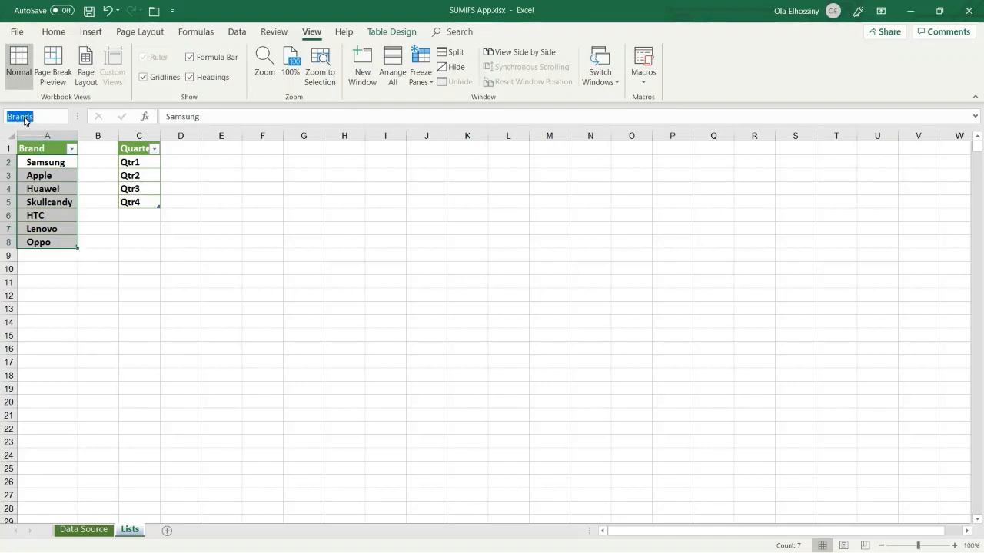
type("Brand")
key("Return")
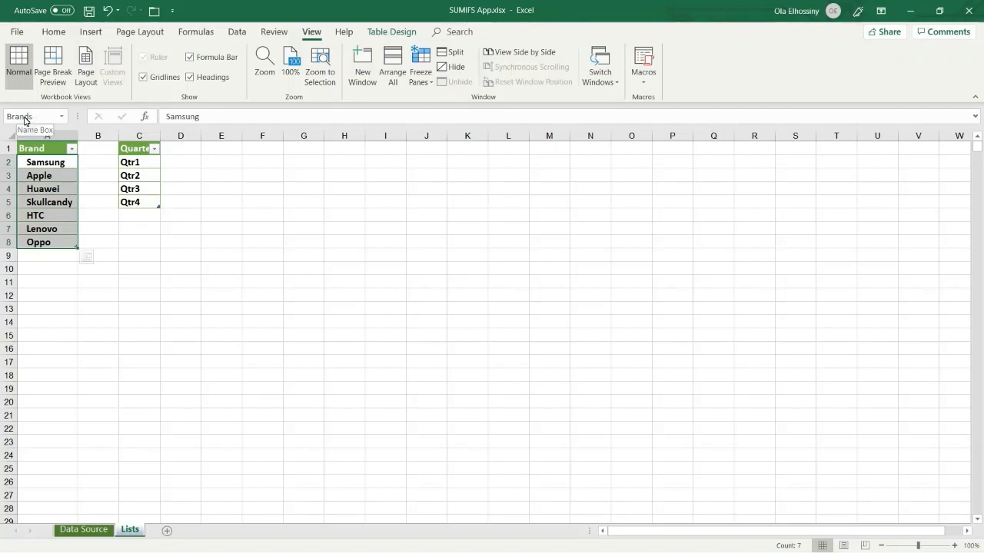
Name the quarter entries Qtr1 to Qtr4 QtrList
left_click(141, 151)
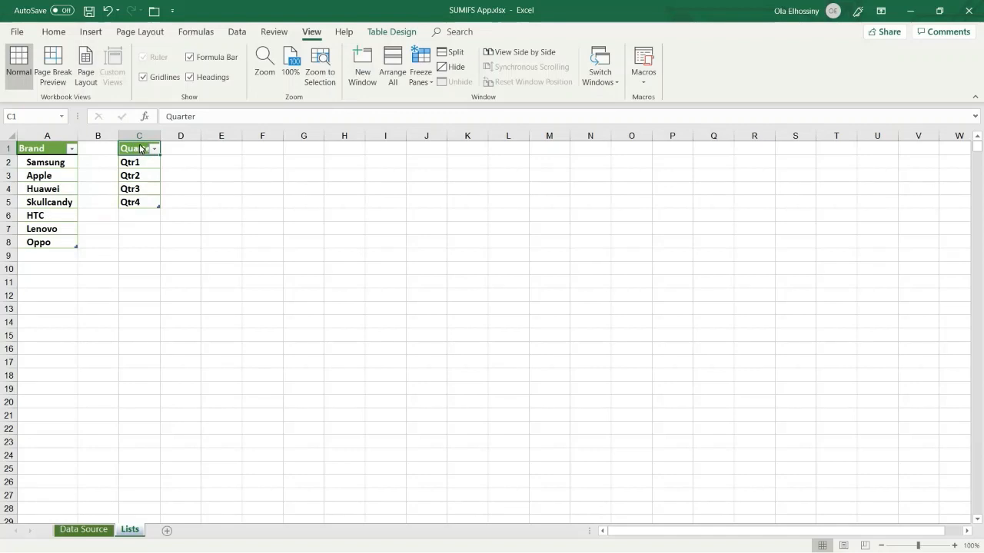
left_click(139, 147)
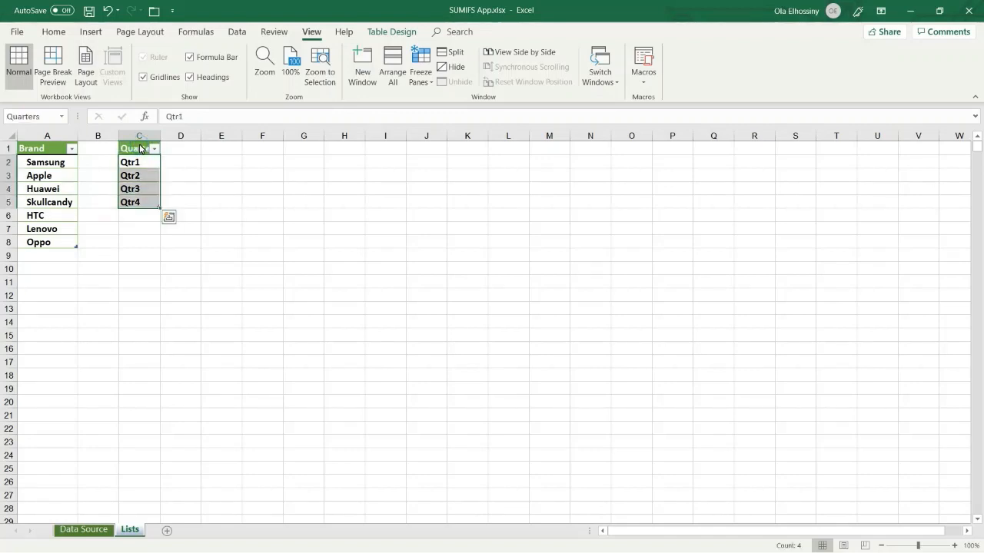
left_click(23, 117)
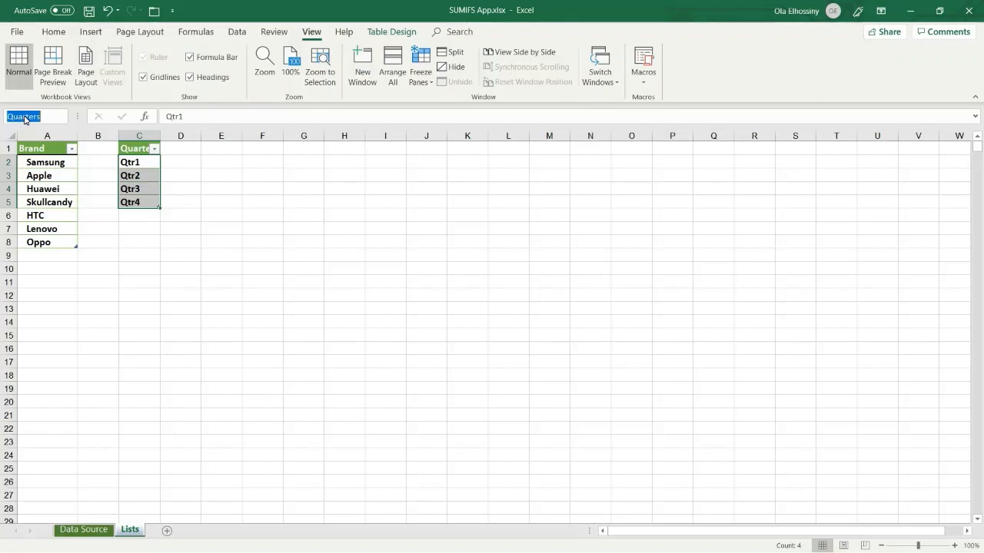
type("Qtr_List")
key("Escape")
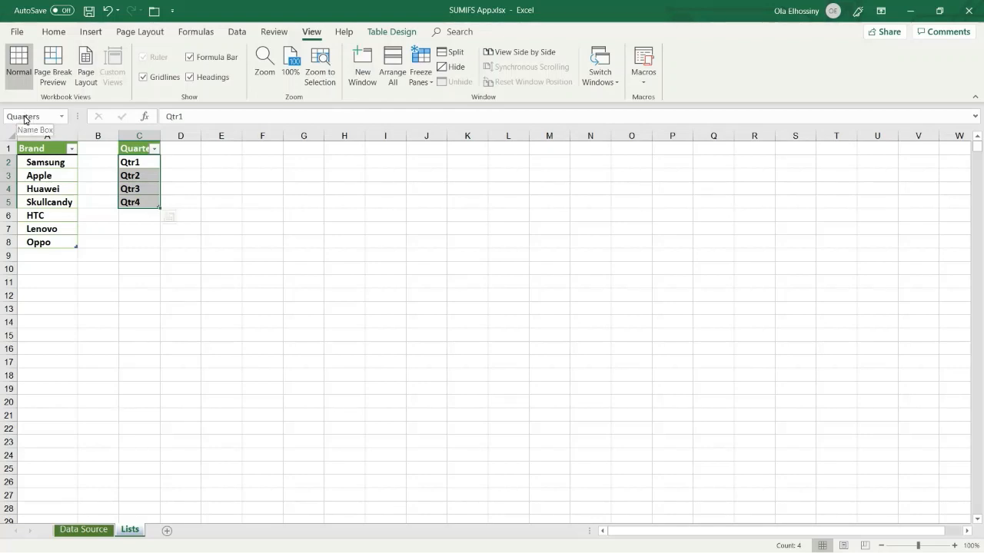
Go back to the Data Source sheet and select cell J2 under the Brand heading
left_click(83, 530)
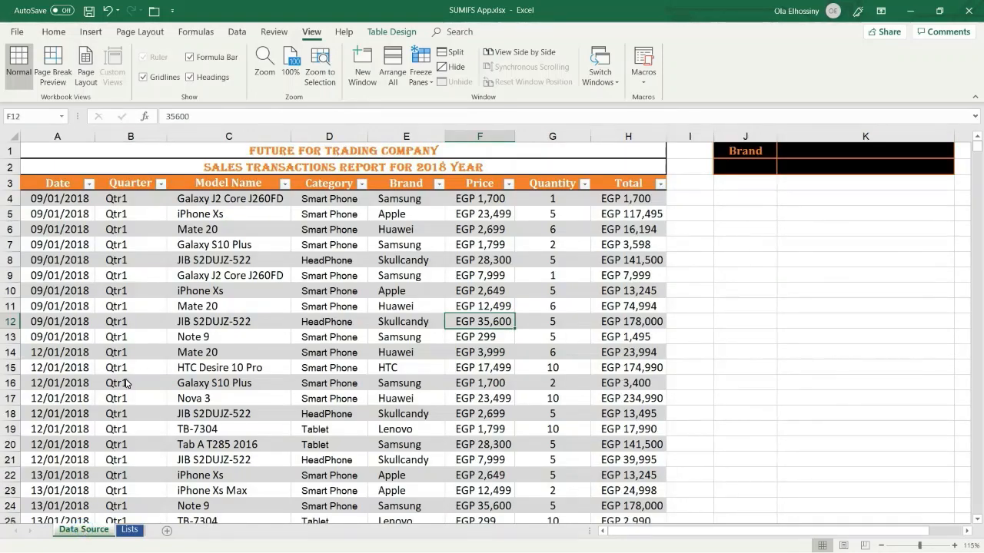
left_click(64, 215)
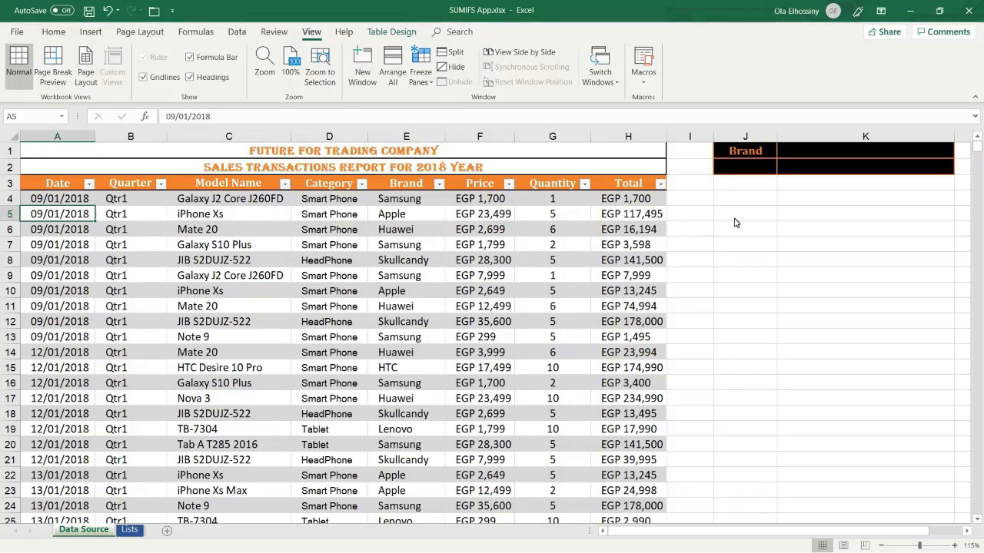
left_click(742, 166)
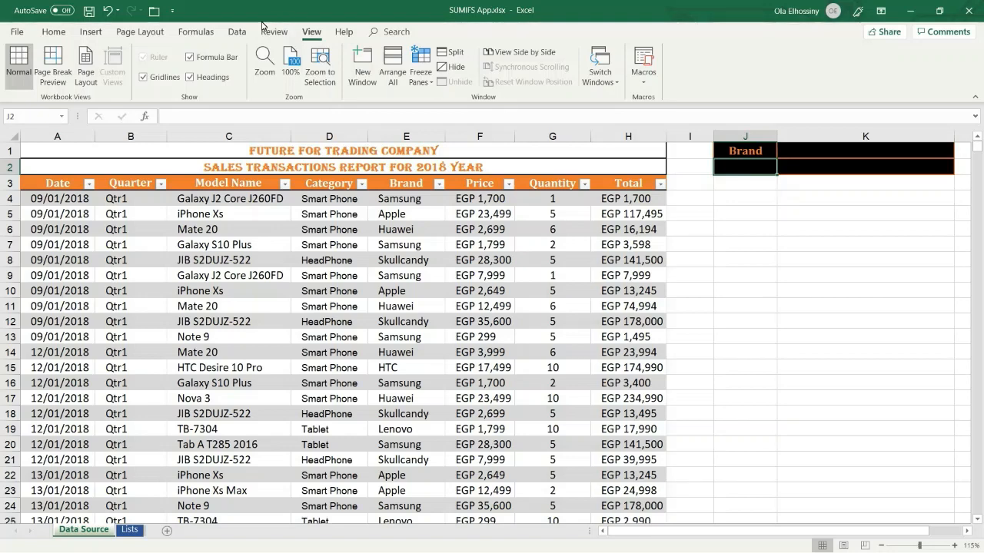
Add a List data validation to J2 with =BrandList as its source
left_click(237, 32)
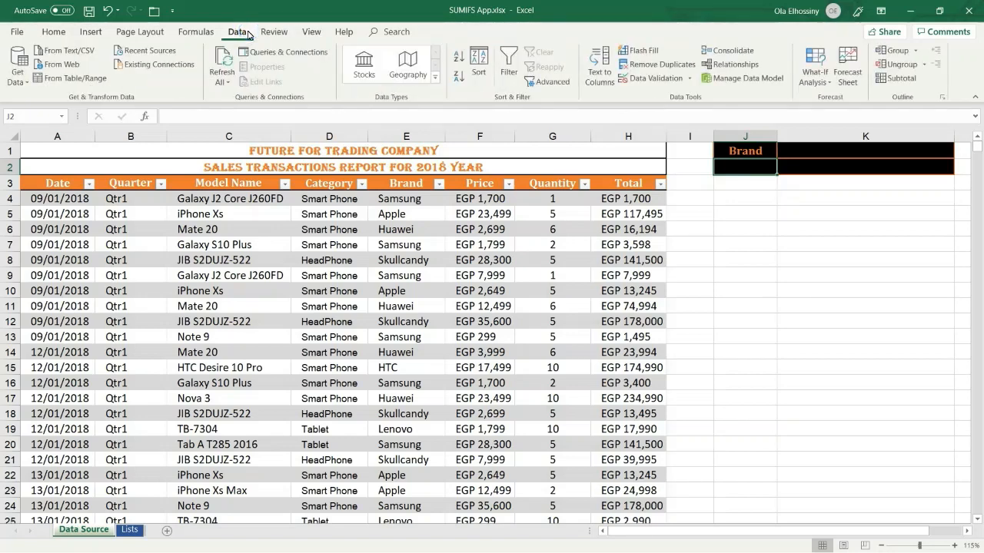
left_click(654, 79)
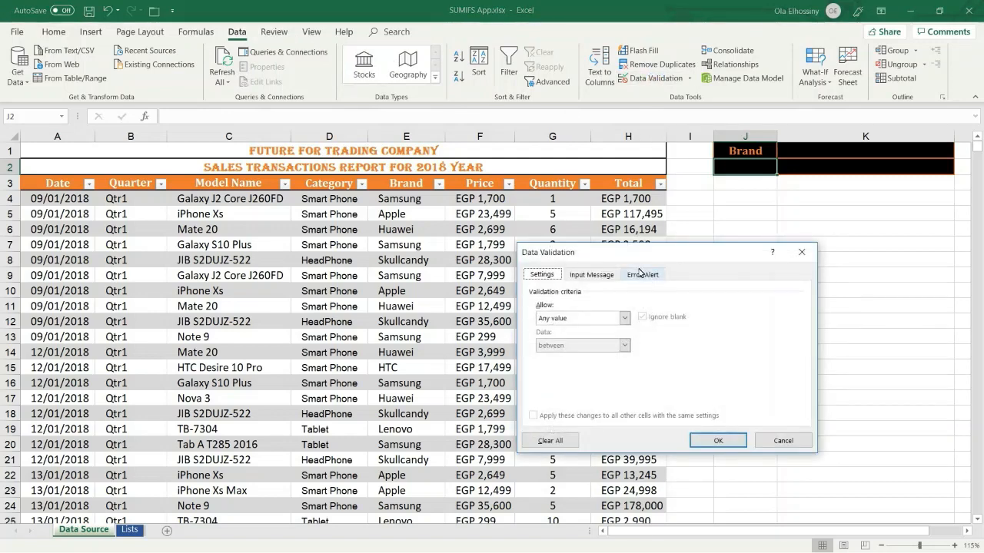
left_click_drag(637, 253, 576, 118)
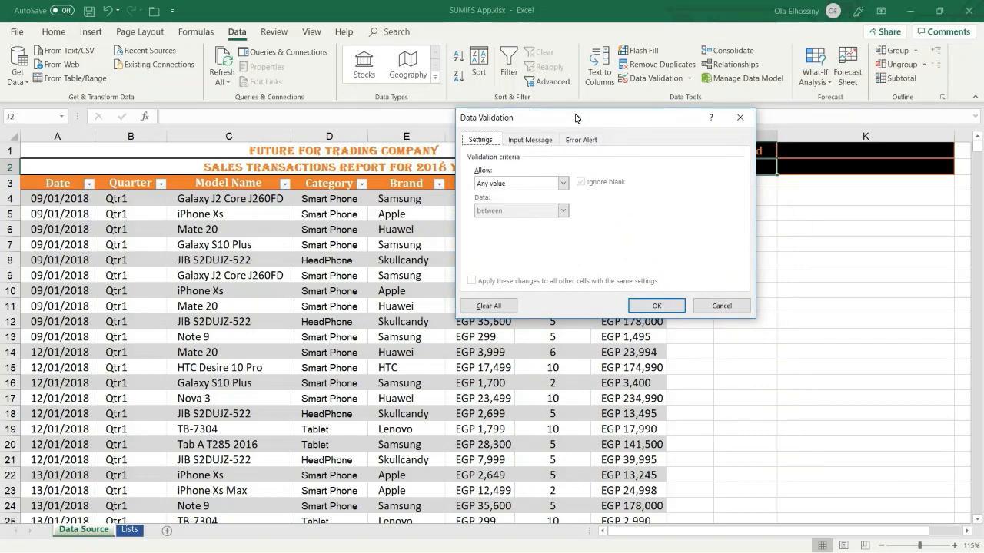
left_click(563, 184)
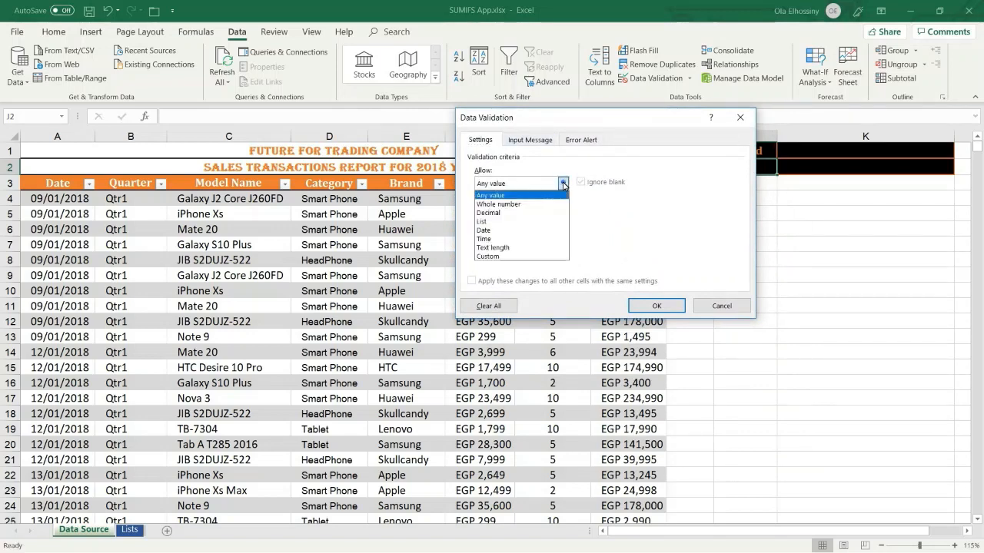
left_click(503, 222)
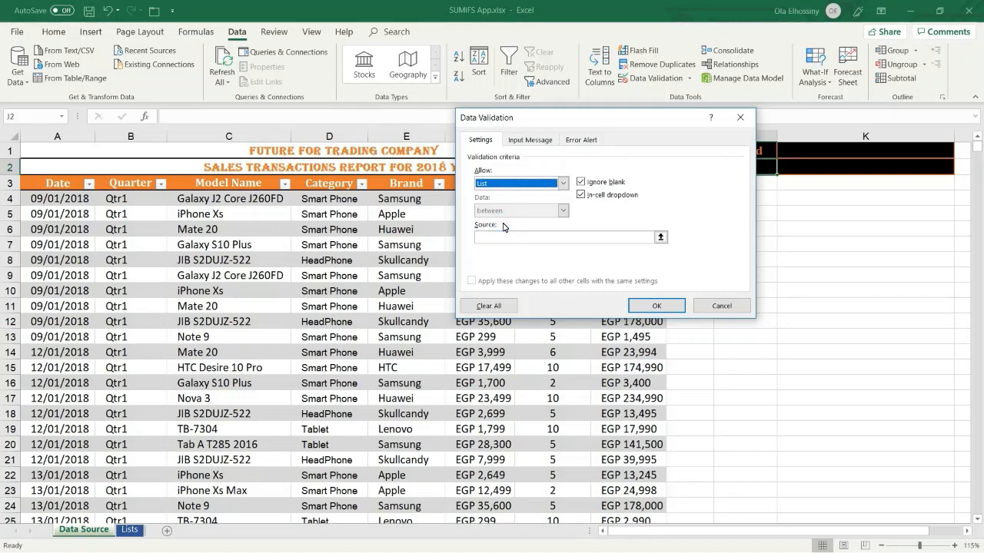
left_click(485, 238)
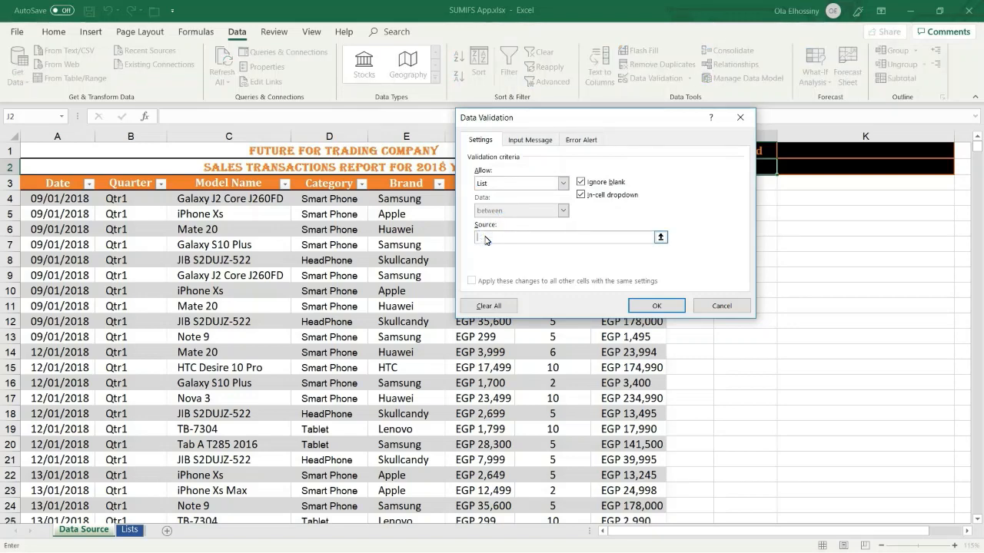
left_click(192, 32)
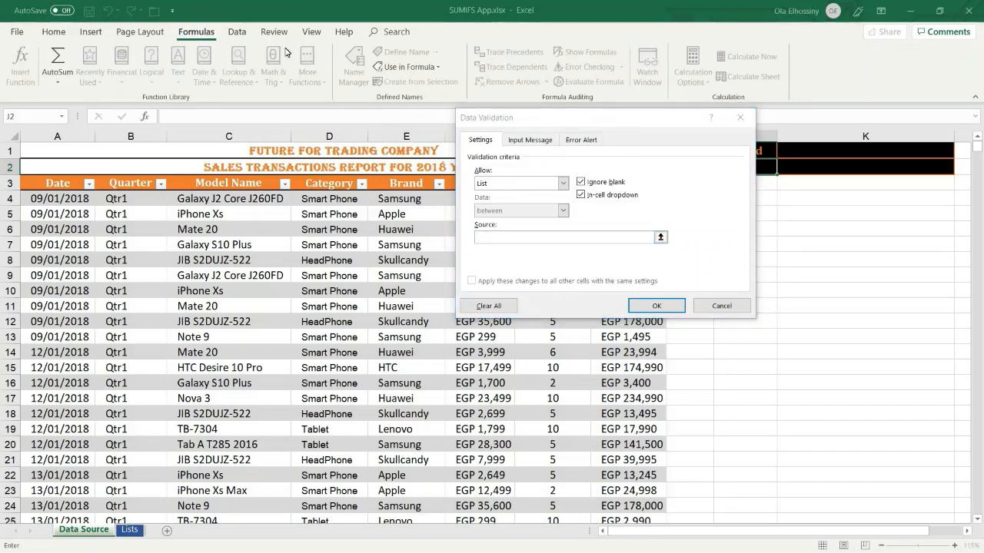
left_click(410, 68)
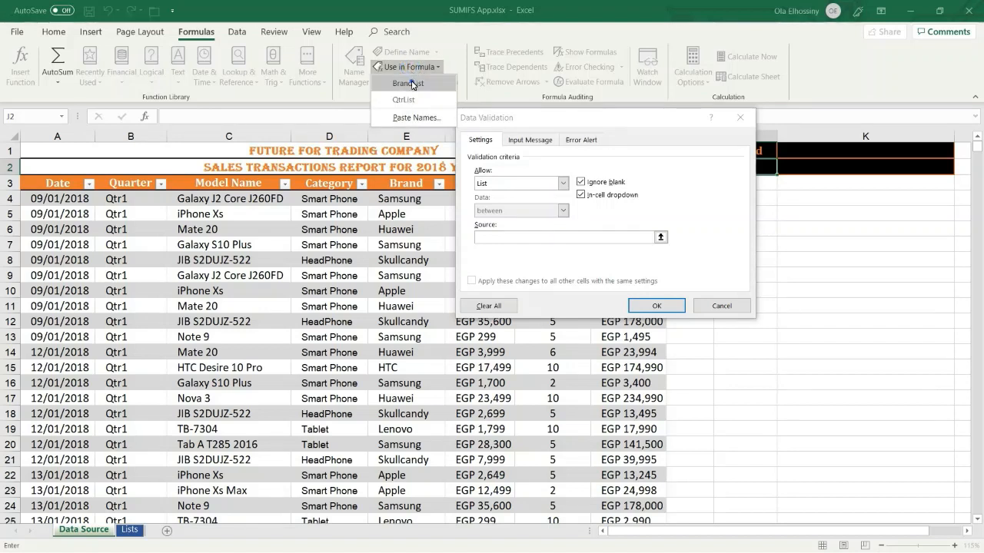
left_click(410, 82)
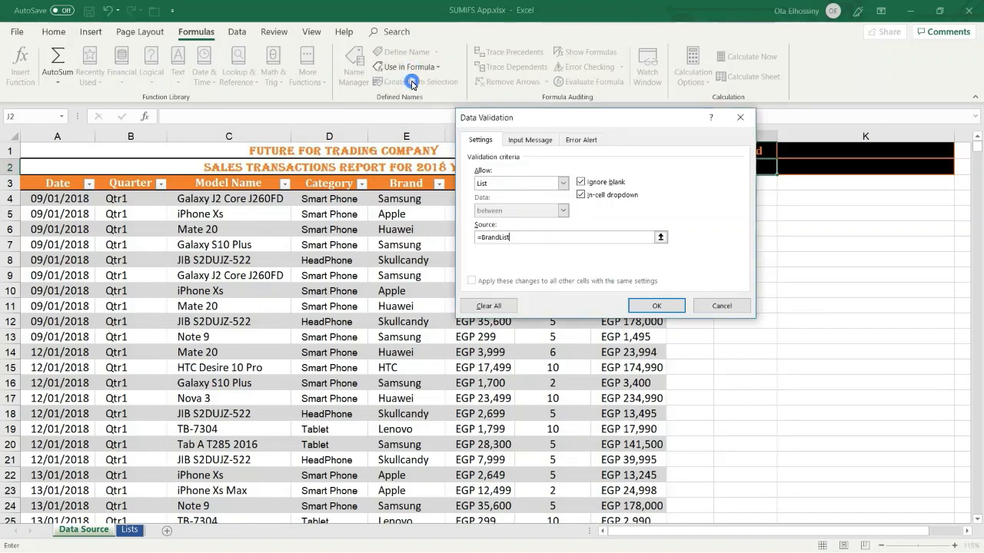
left_click(646, 305)
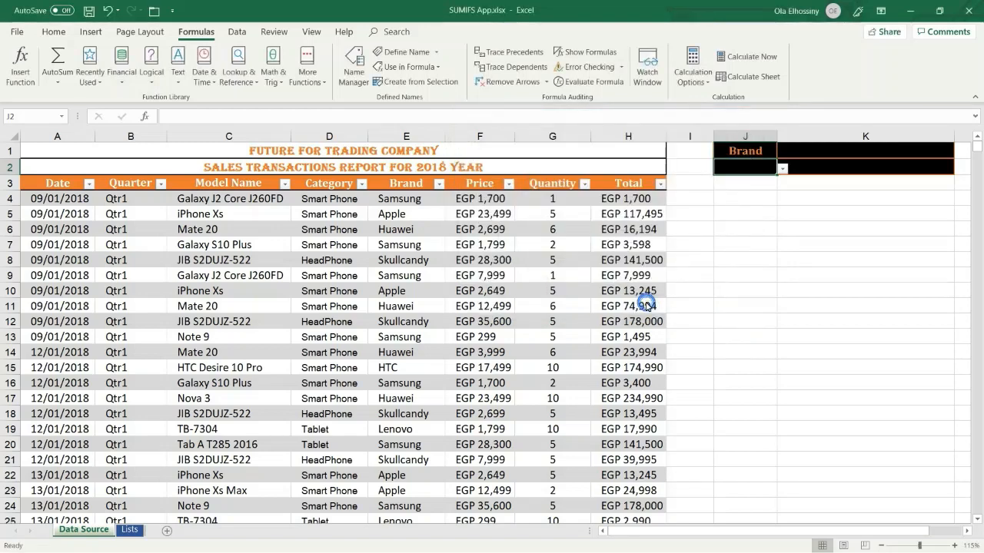
Check the brand choices in J2's dropdown without picking one, then select K1
left_click(783, 169)
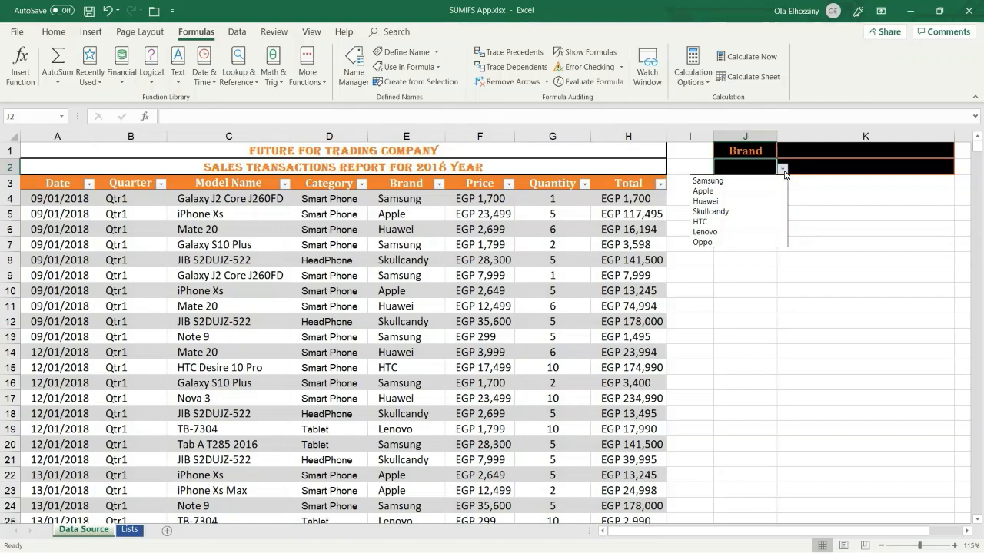
left_click(831, 153)
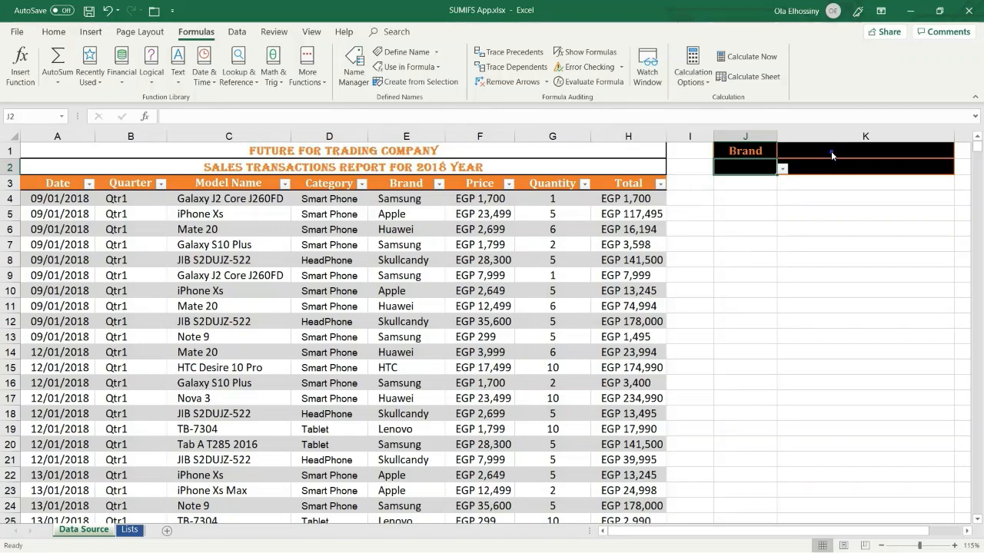
left_click(831, 151)
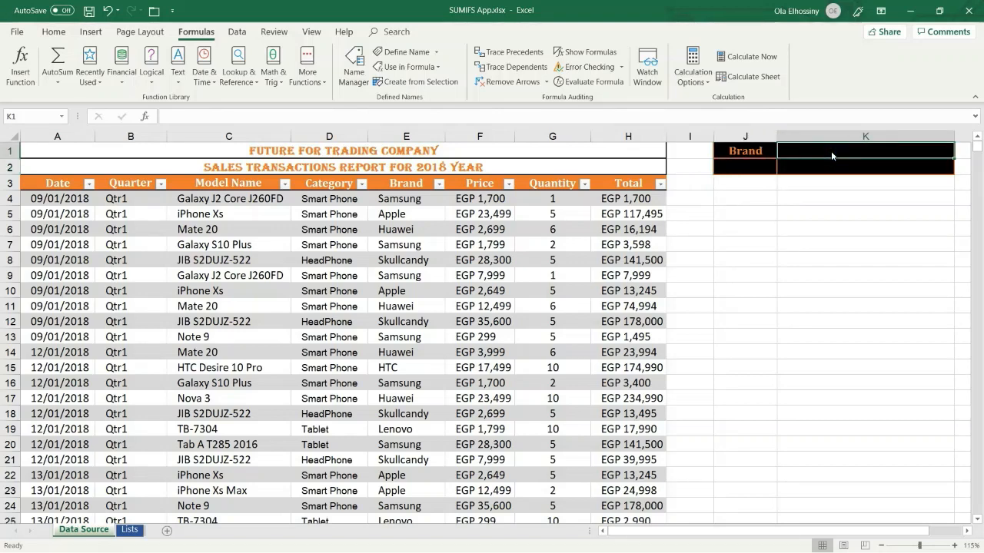
Add a List data validation to K1 with =QtrList as its source
left_click(237, 32)
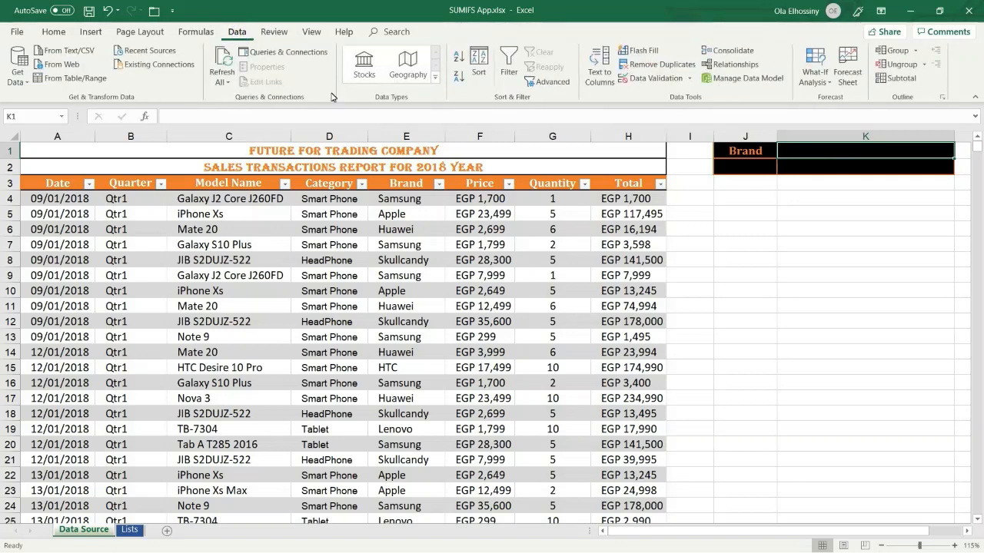
left_click(661, 77)
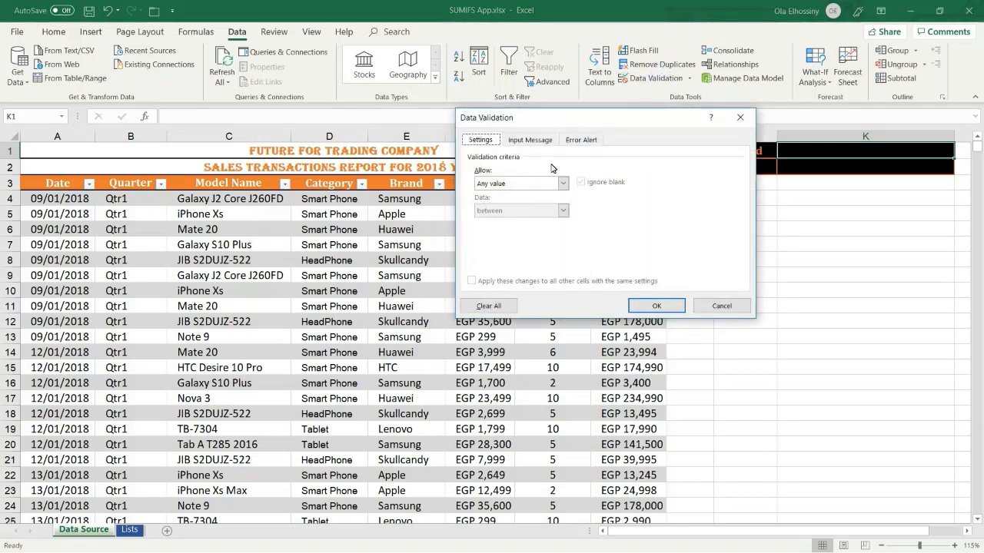
left_click(562, 185)
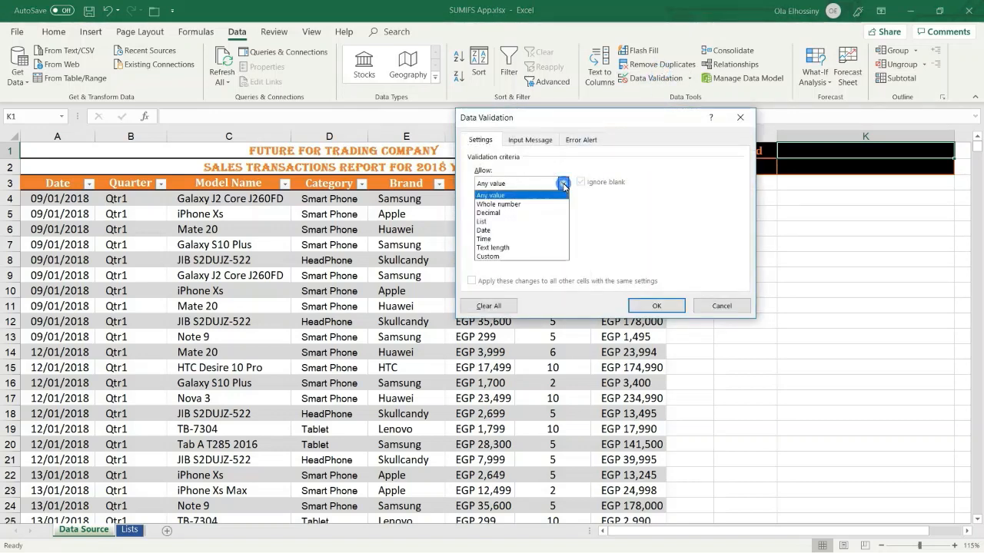
left_click(518, 222)
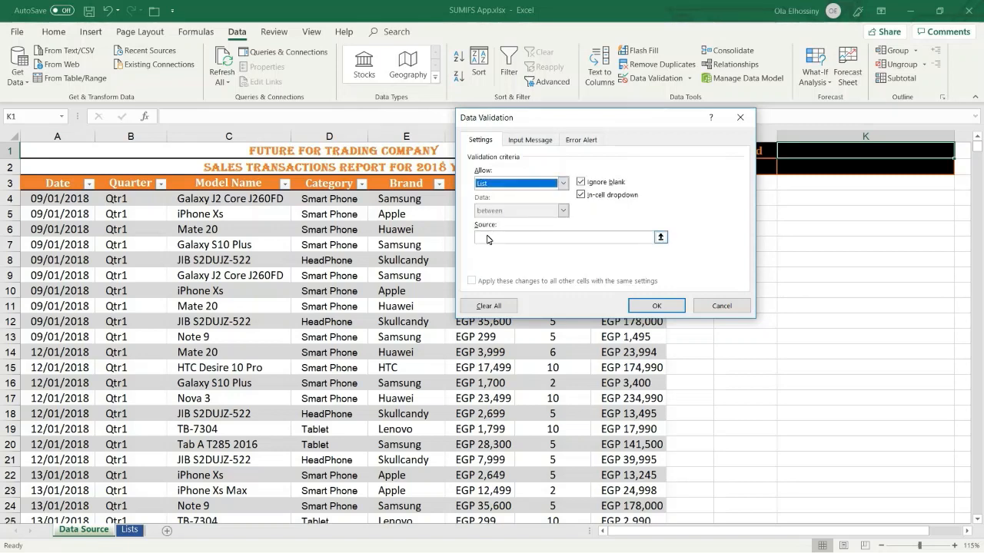
left_click(486, 239)
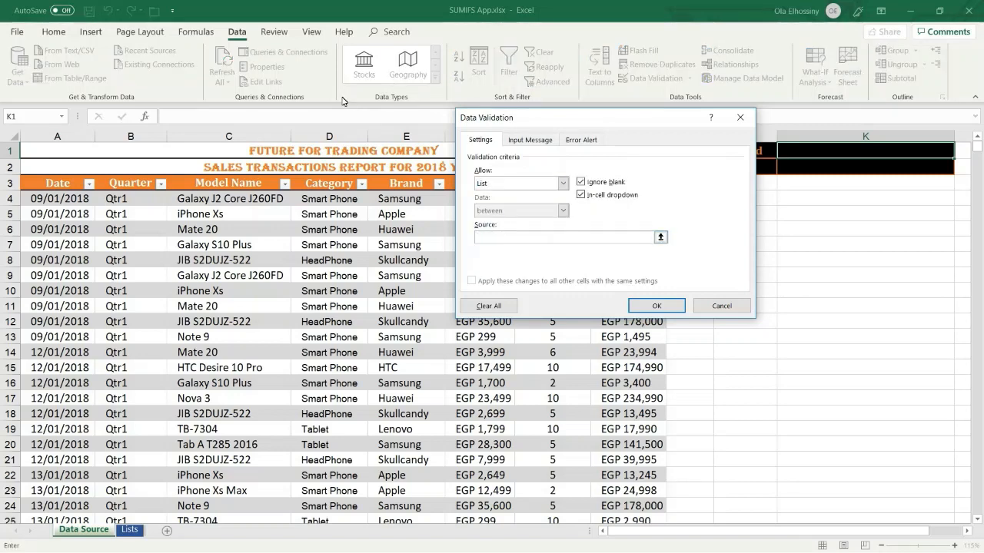
left_click(190, 33)
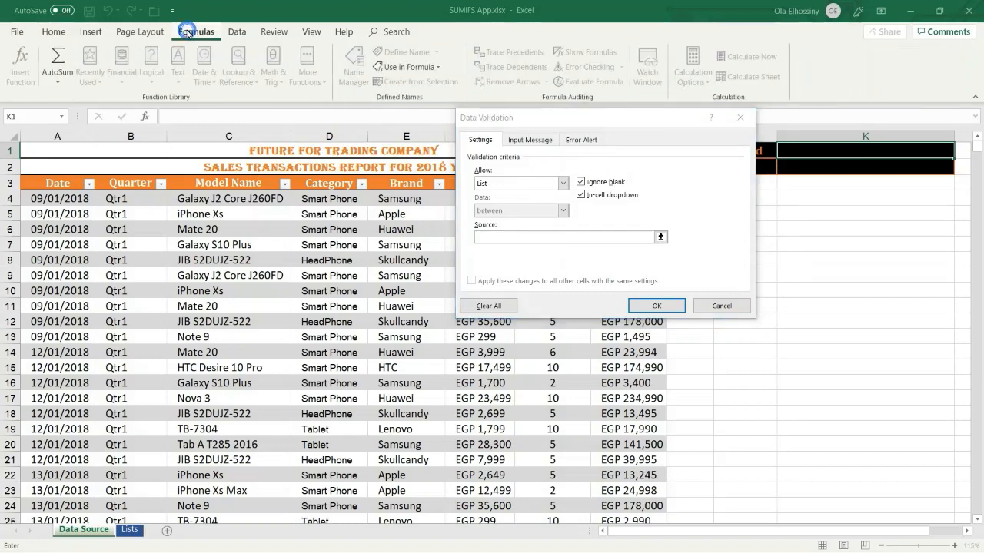
left_click(418, 69)
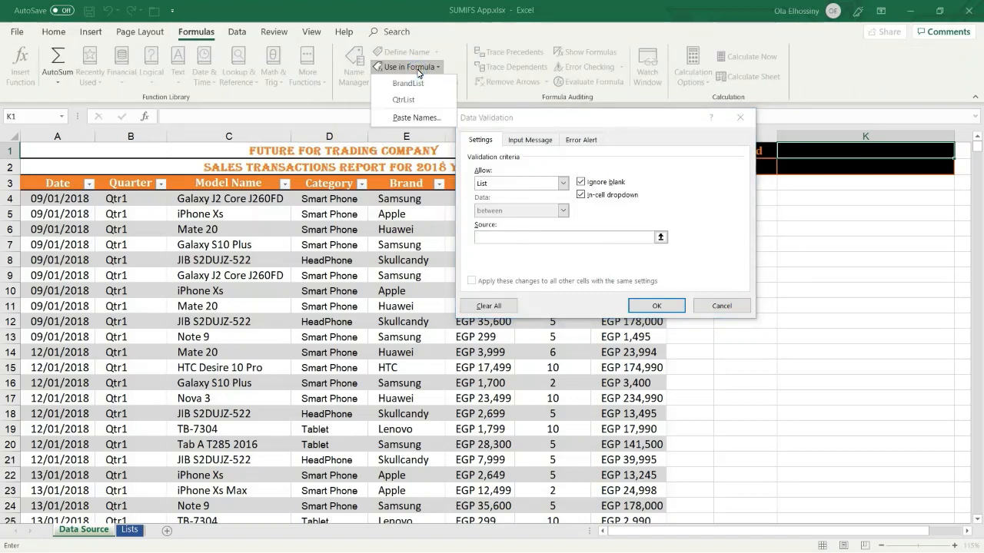
left_click(407, 99)
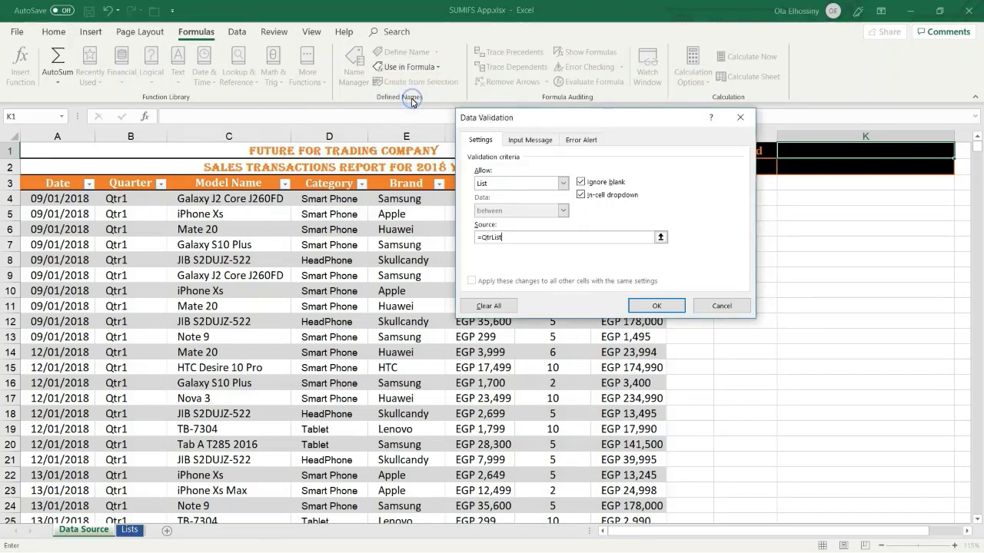
left_click(643, 307)
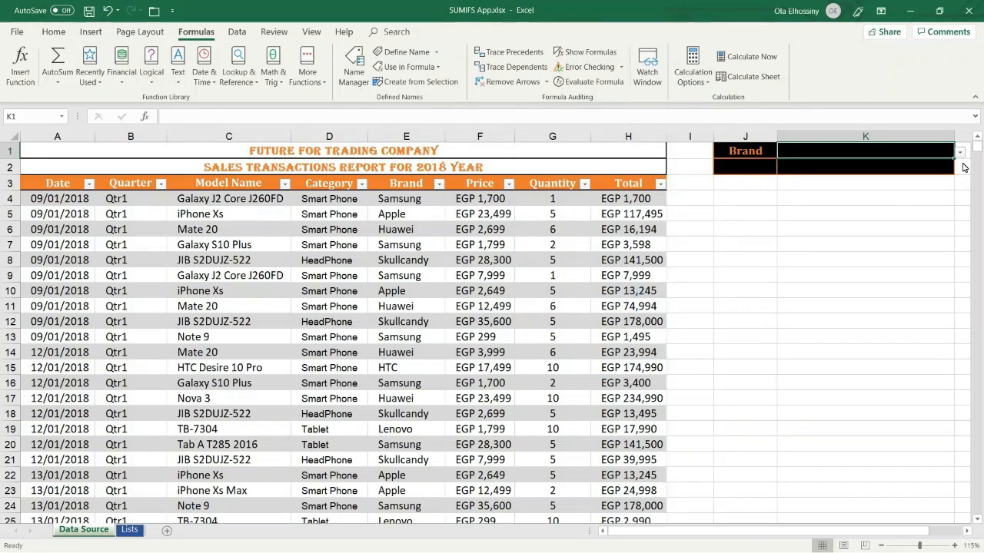
Test K1's quarter dropdown without choosing, leaving K1 selected
left_click(960, 154)
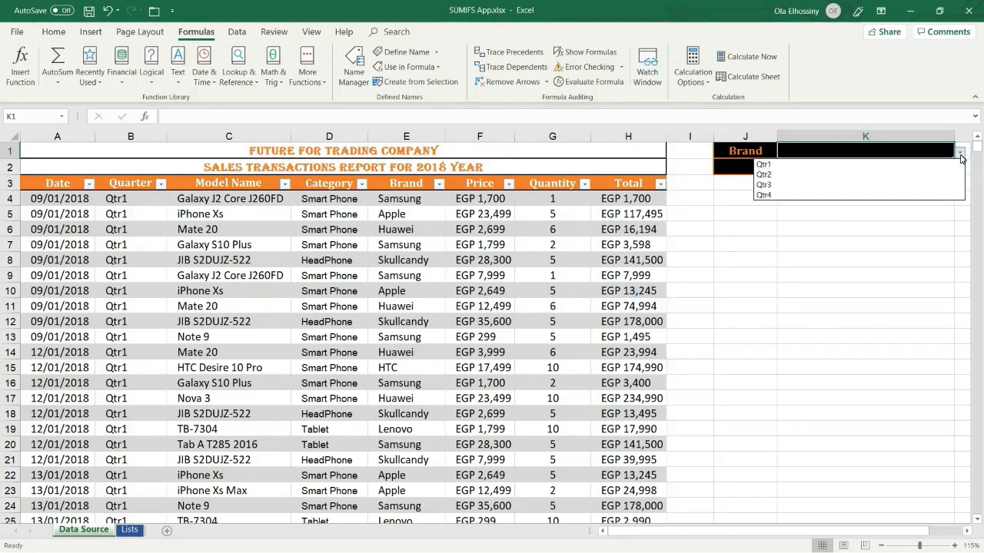
left_click(960, 153)
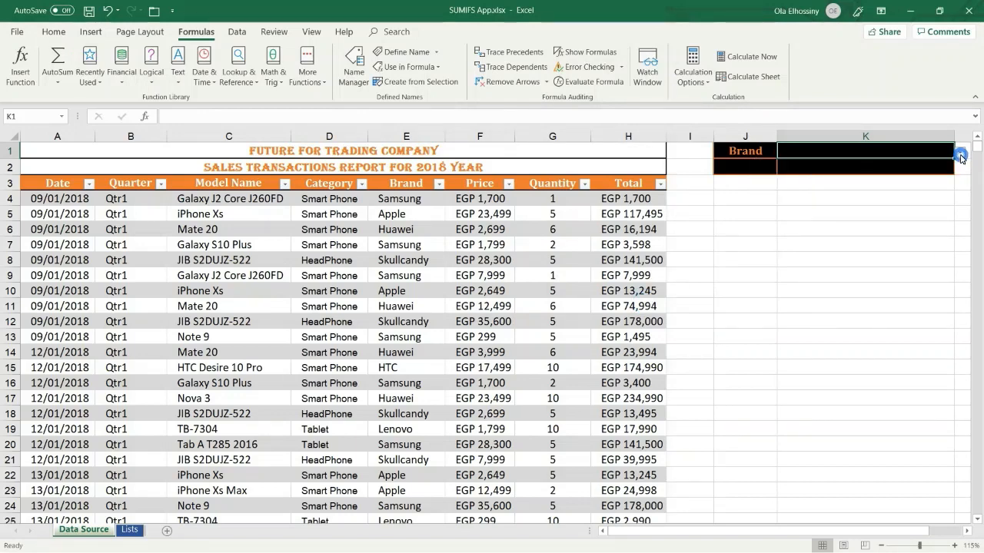
left_click(869, 173)
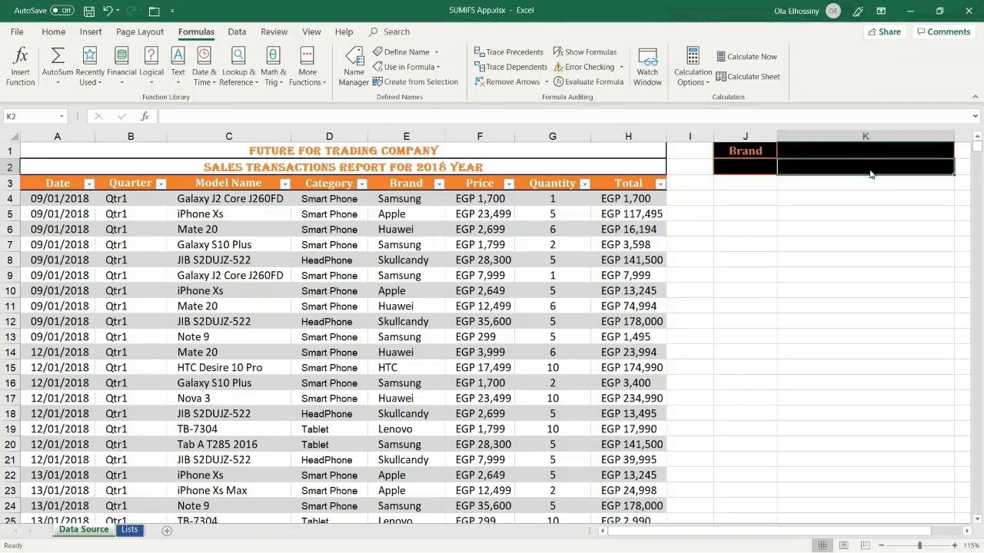
left_click(871, 154)
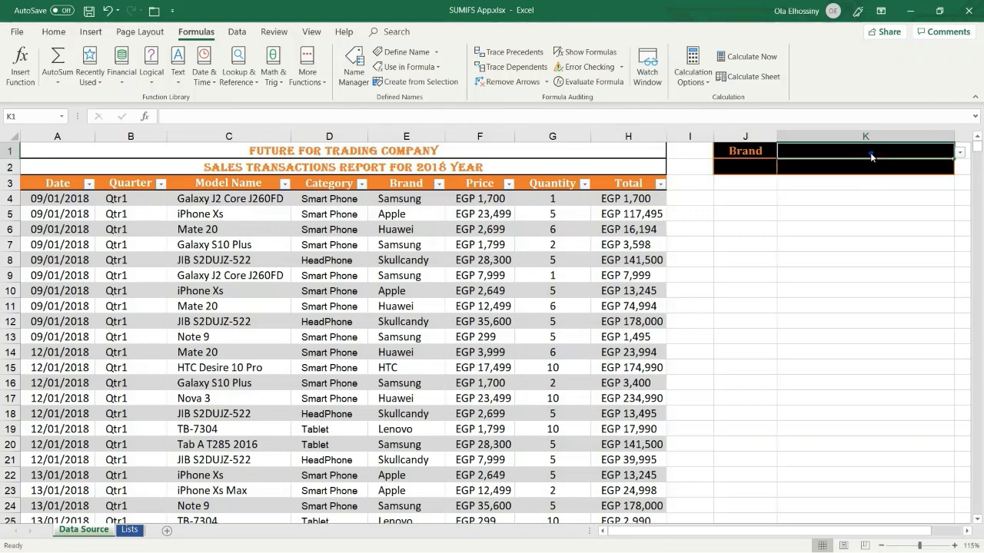
Pick Qtr1 in K1 and Samsung in J2, then select K2 for the total
left_click(962, 154)
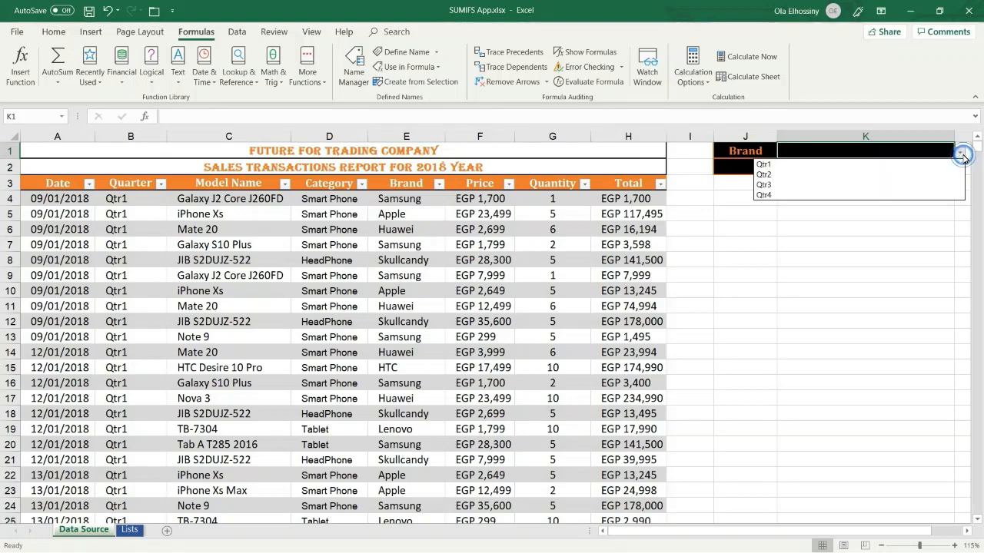
left_click(778, 165)
left_click(765, 171)
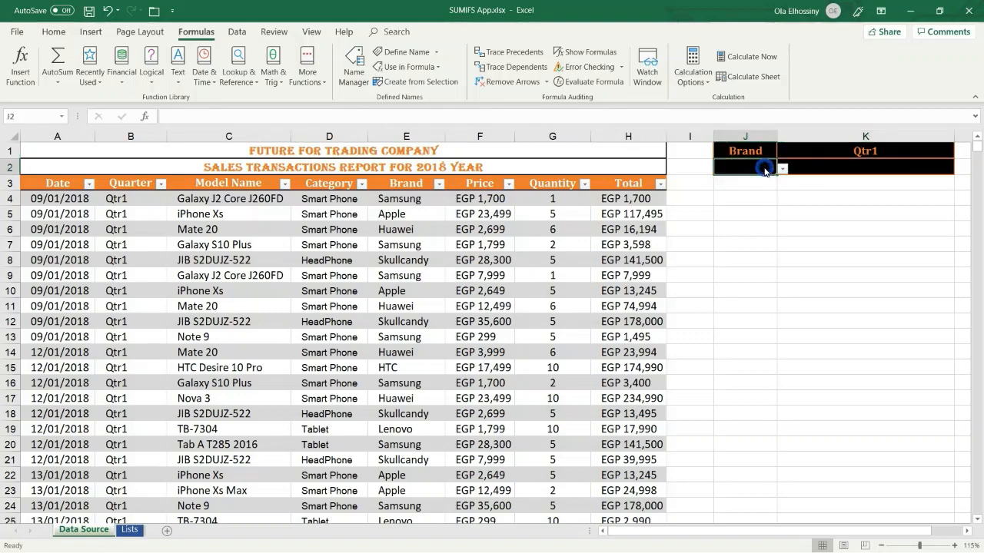
left_click(782, 170)
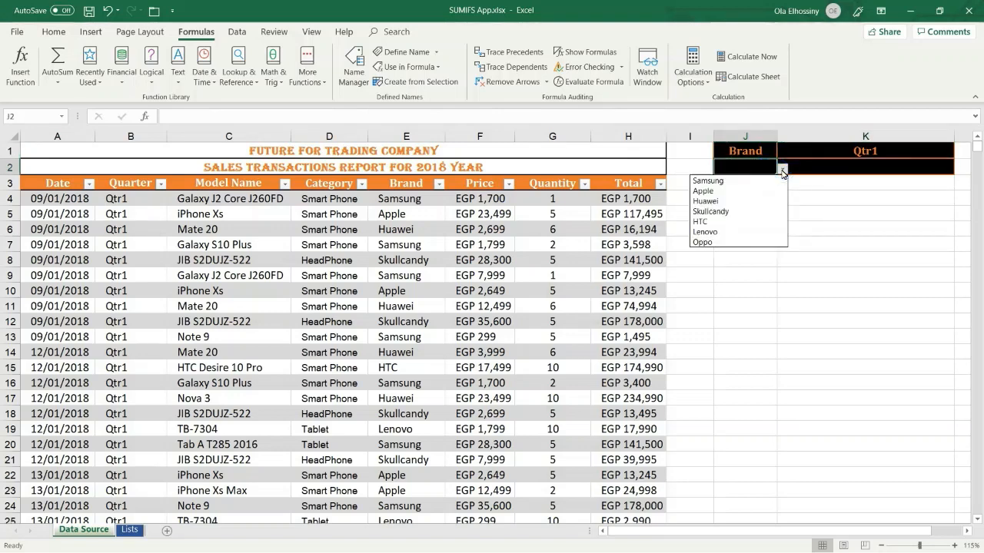
left_click(726, 182)
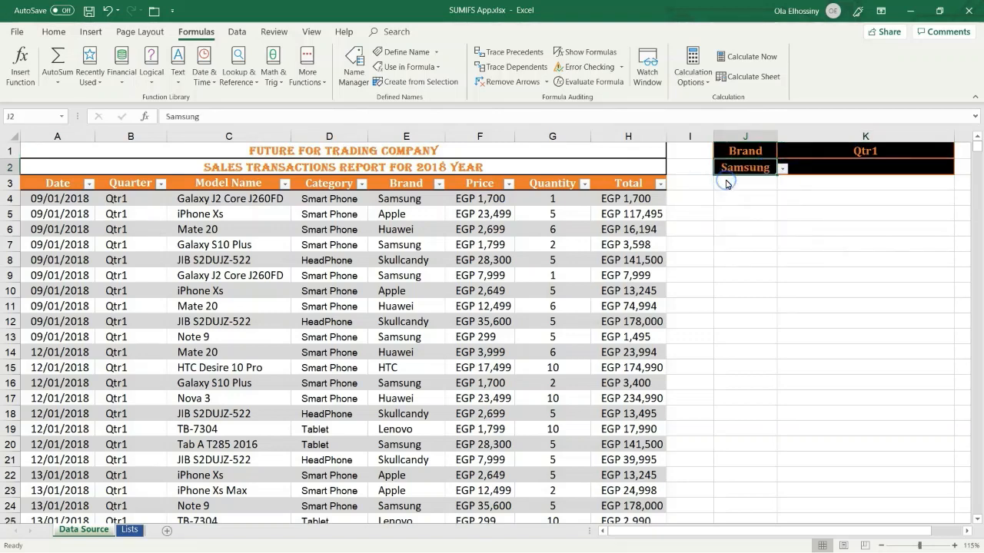
left_click(837, 171)
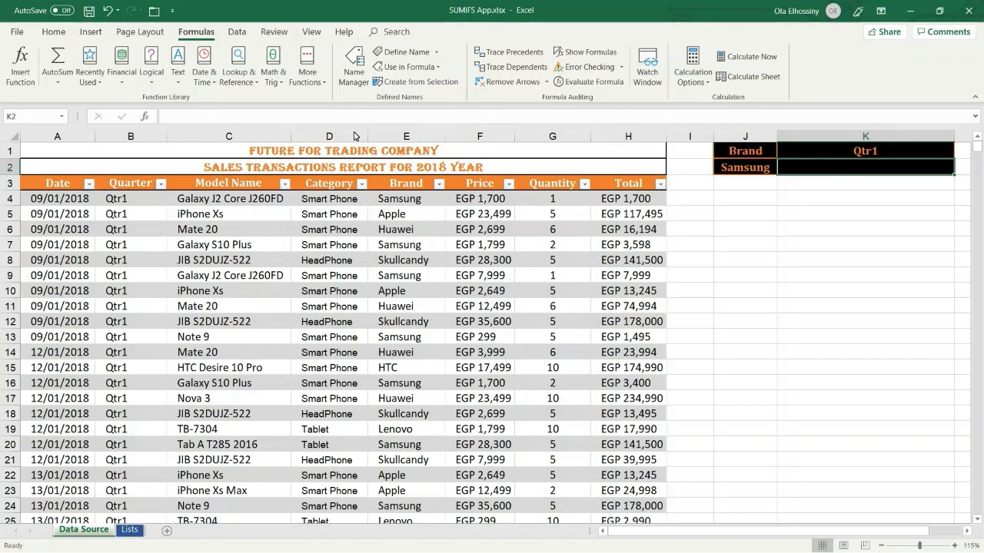
left_click(167, 120)
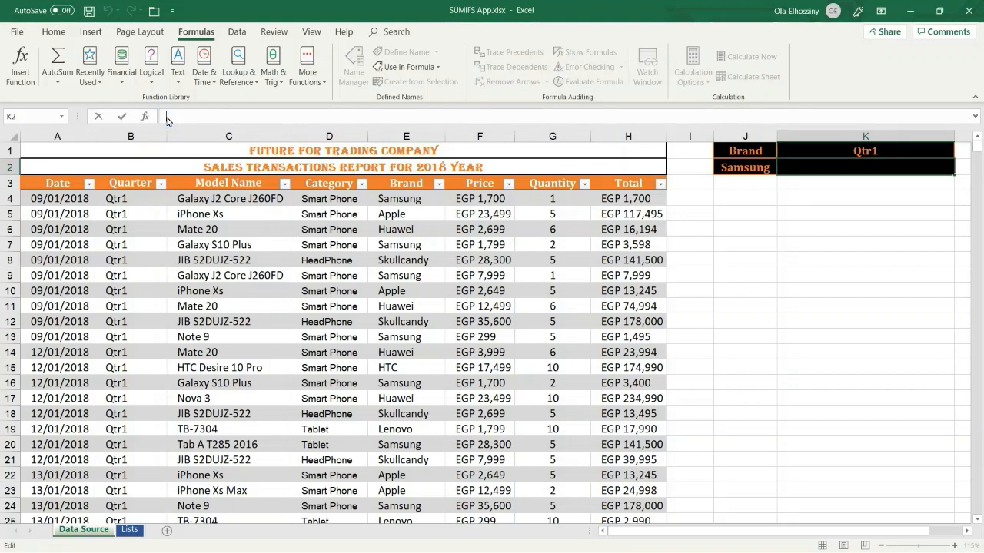
Begin K2's formula as =sumifs( with Sales[Total] as the sum range
type("=su")
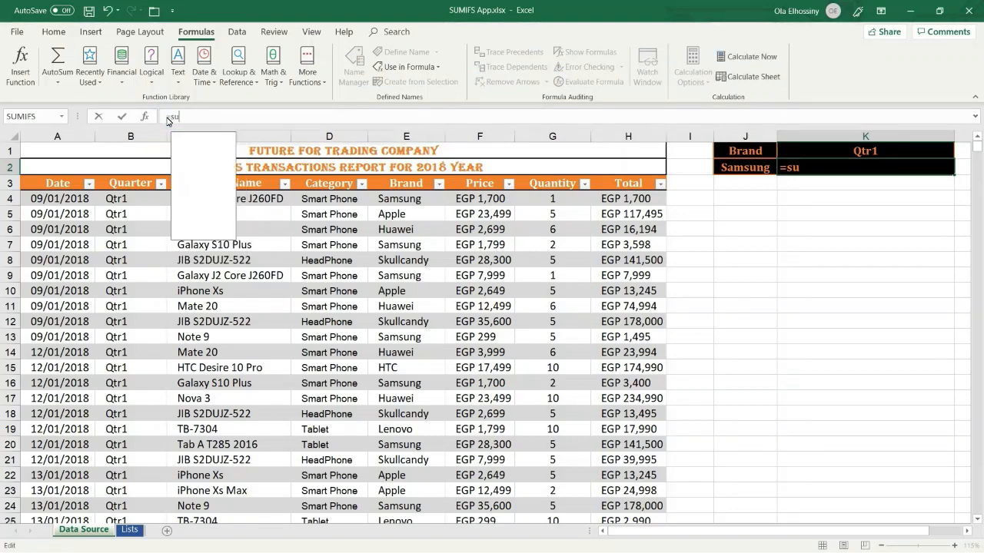
type("mifs")
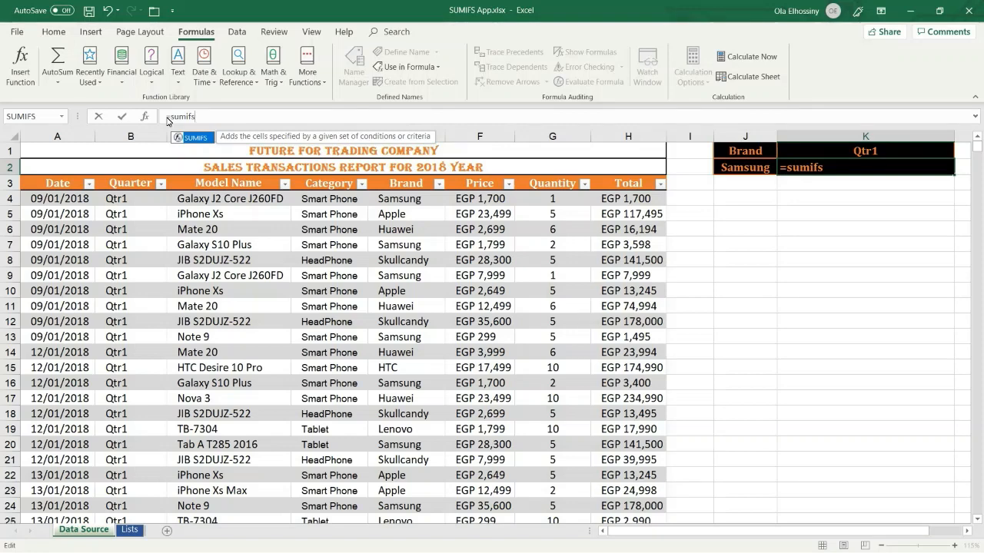
type("(")
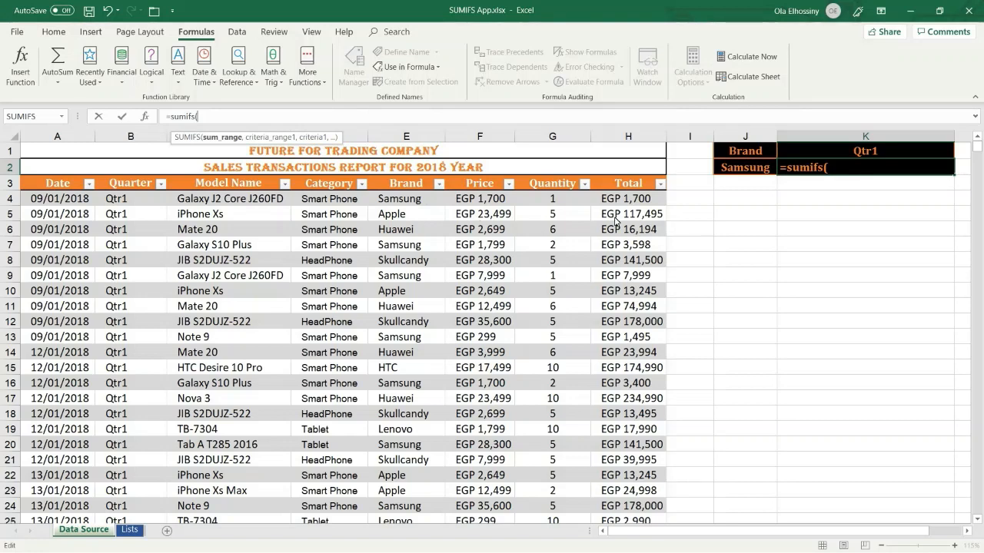
left_click(630, 186)
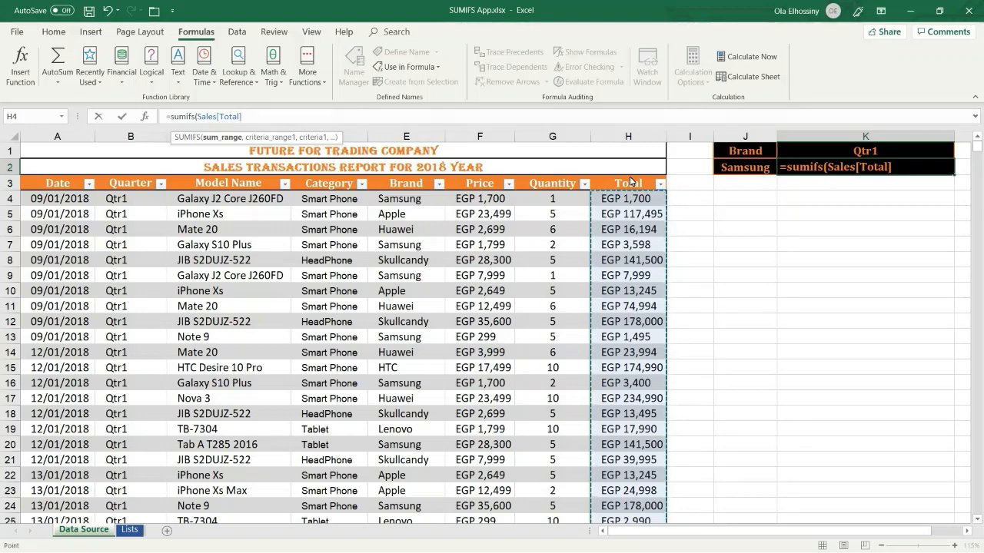
type(",")
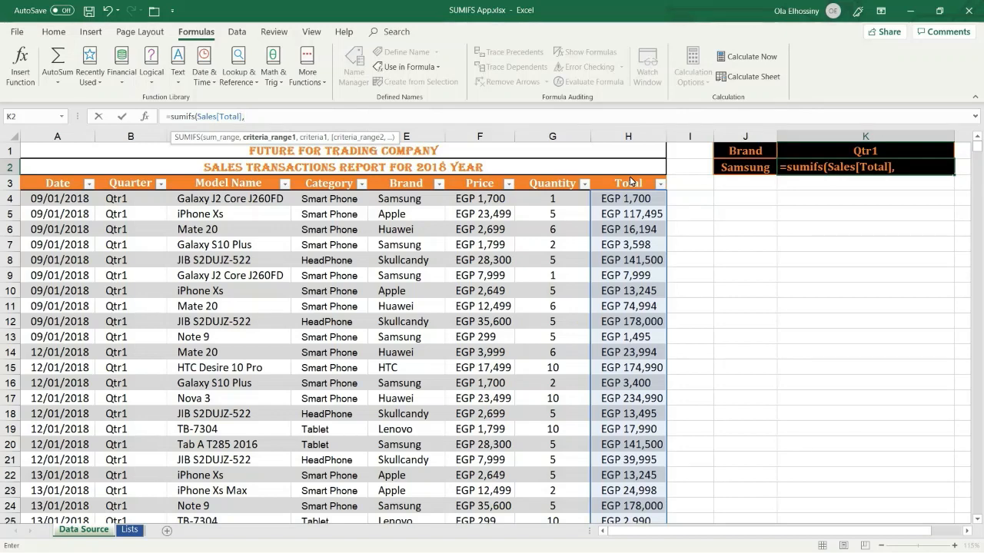
Add Sales[Brand] as the first criteria range with J2 as its criterion
left_click(415, 183)
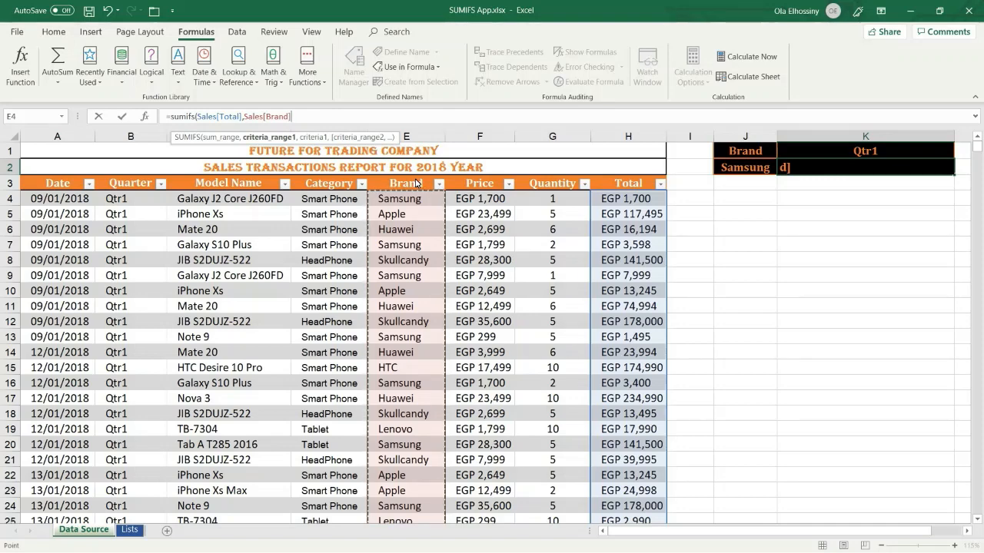
type(",")
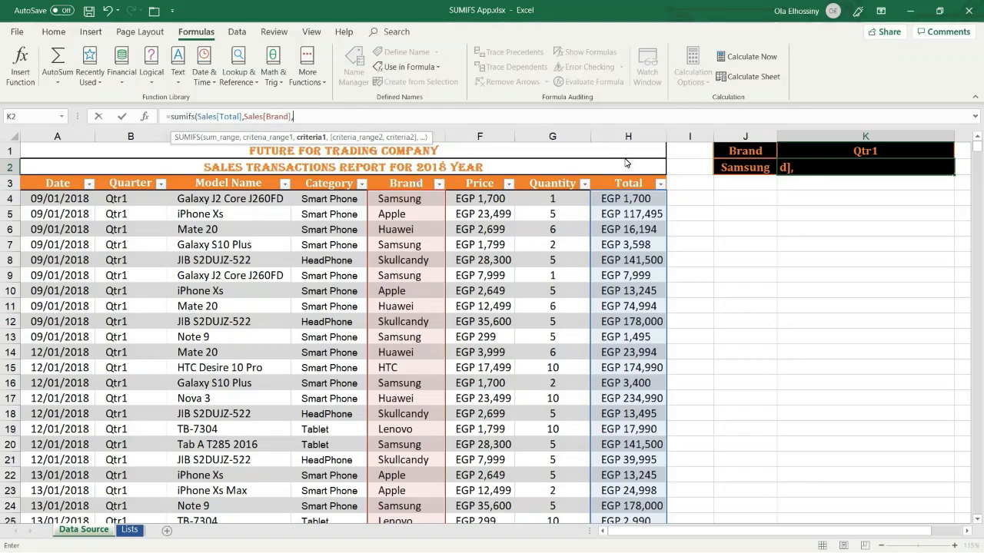
left_click(743, 172)
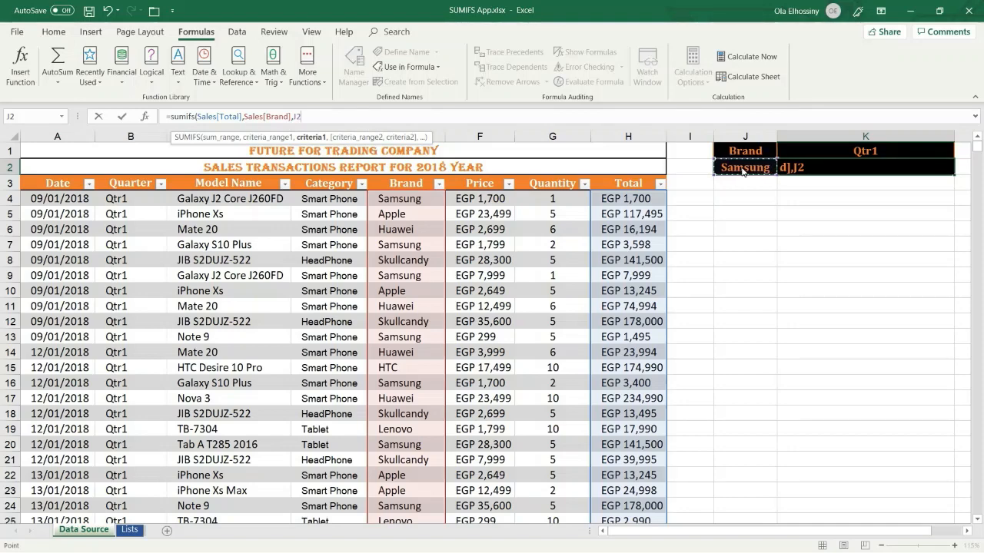
type(",")
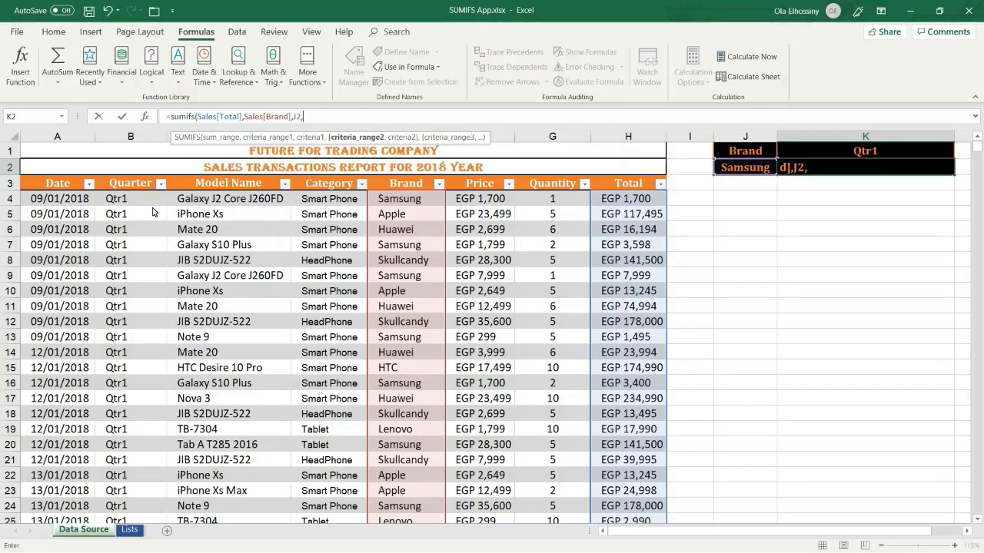
Add Sales[Quarter] matched to K1, close the formula and enter it, giving EGP 5,403,982
left_click(134, 179)
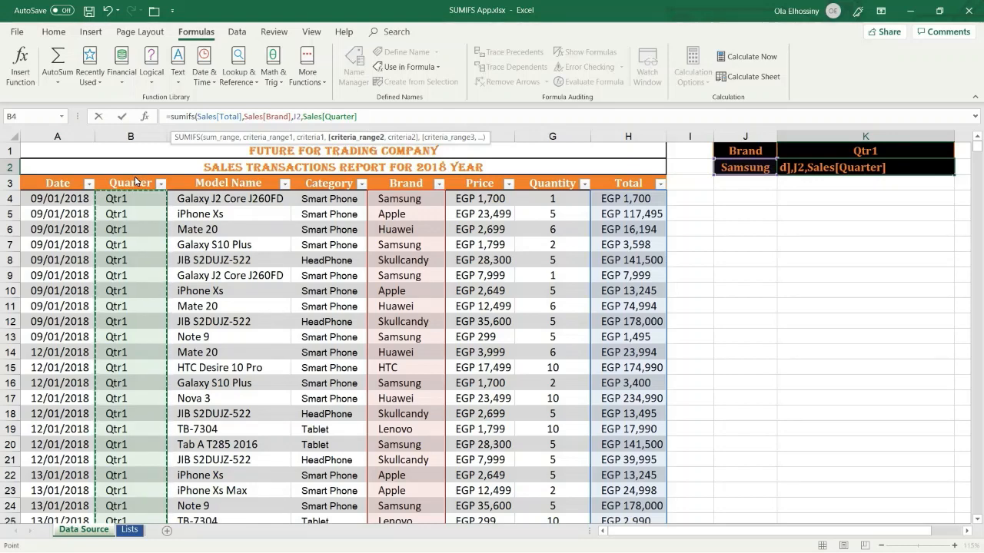
type(",")
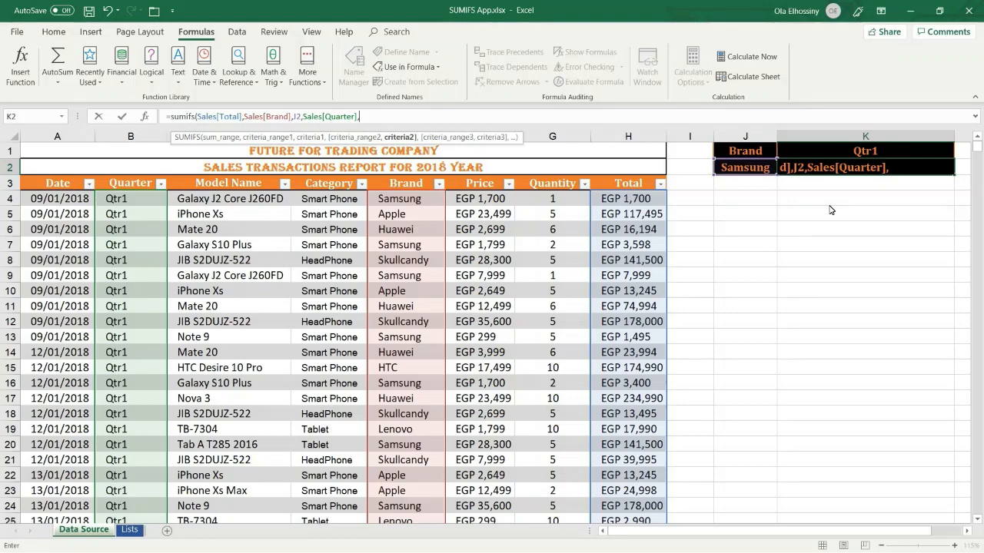
left_click(855, 157)
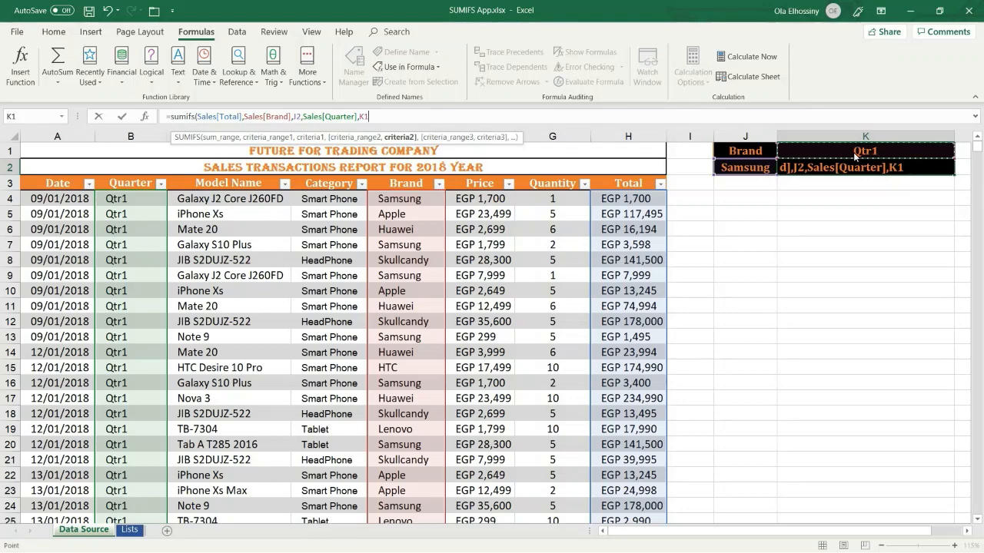
type(")")
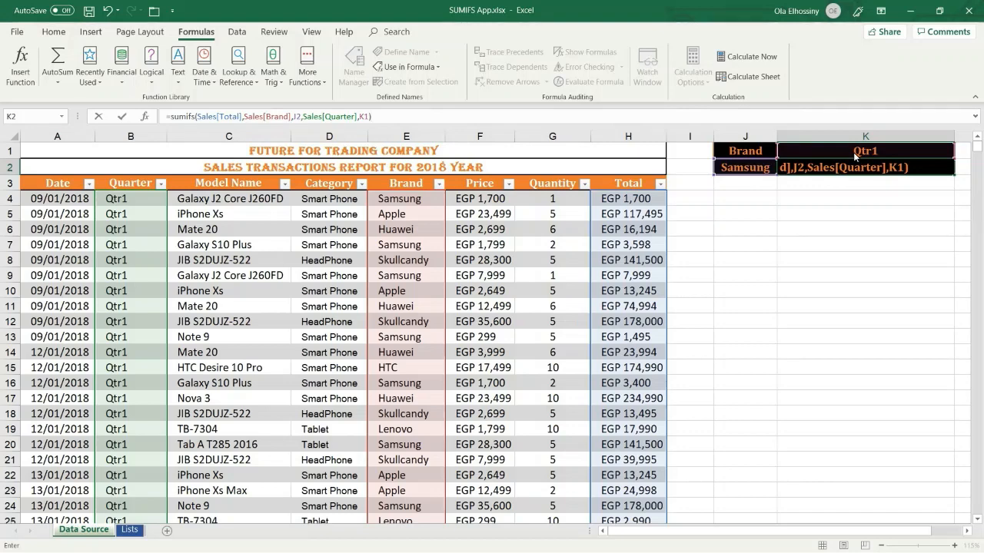
key("Return")
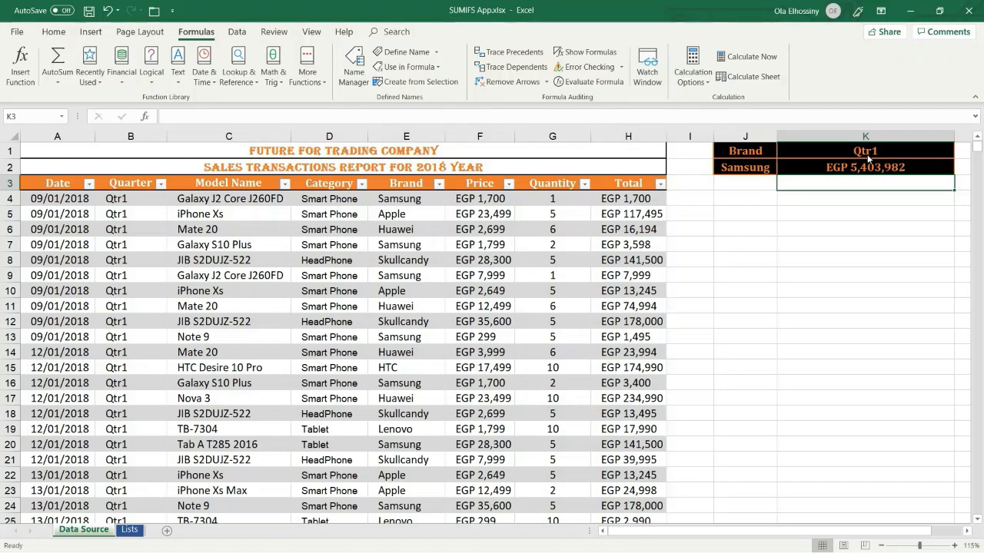
Switch the selections to Qtr2 in K1 and Apple in J2, showing EGP 1,896,418
left_click(822, 151)
left_click(959, 155)
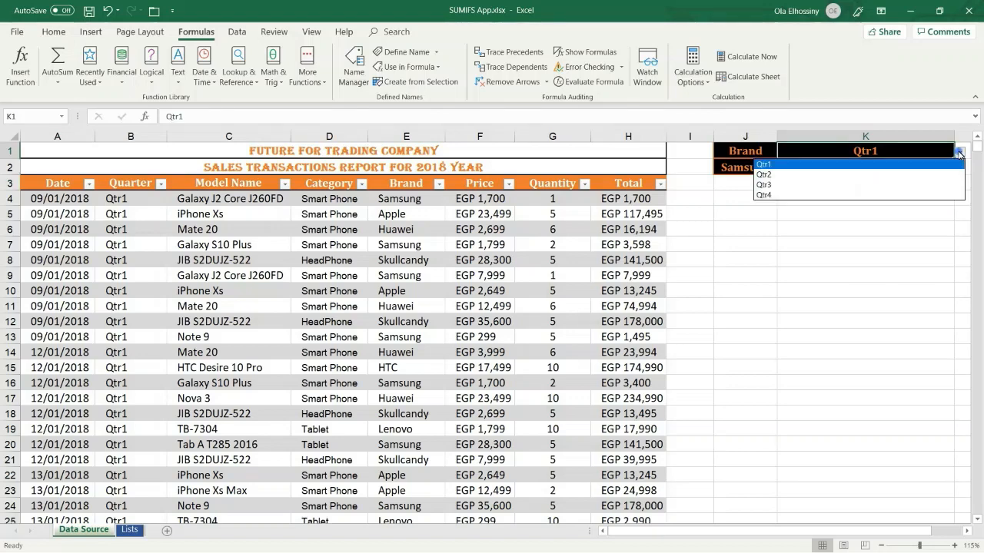
left_click(896, 177)
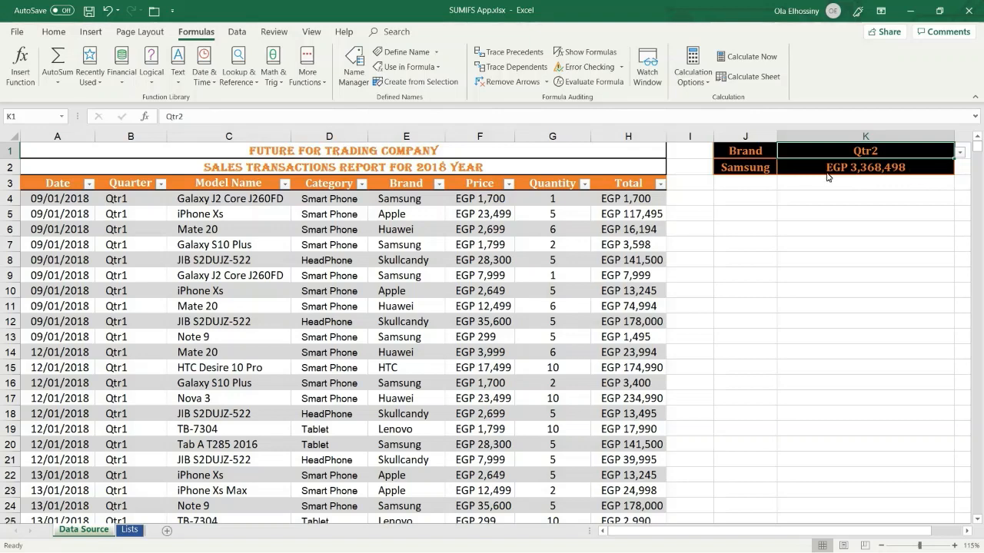
left_click(754, 169)
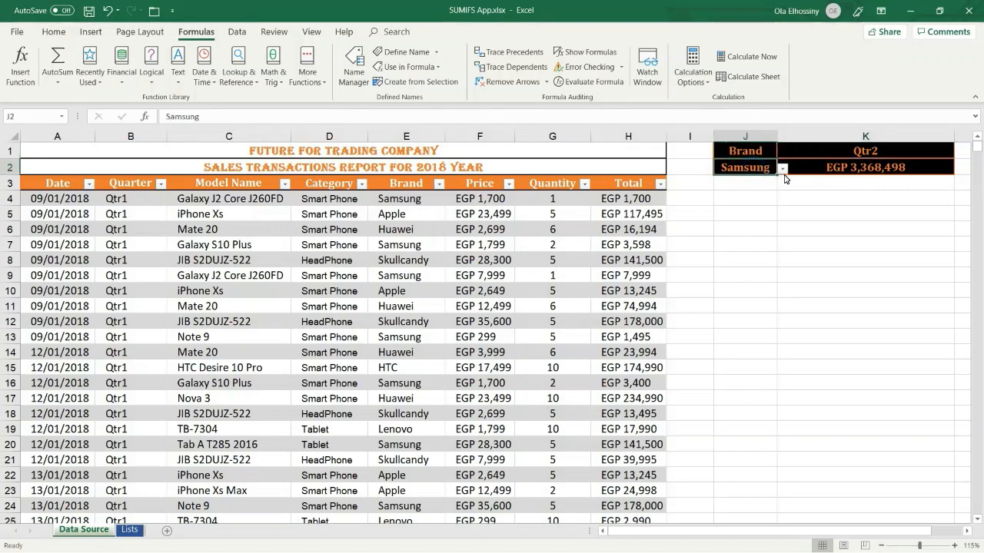
left_click(782, 169)
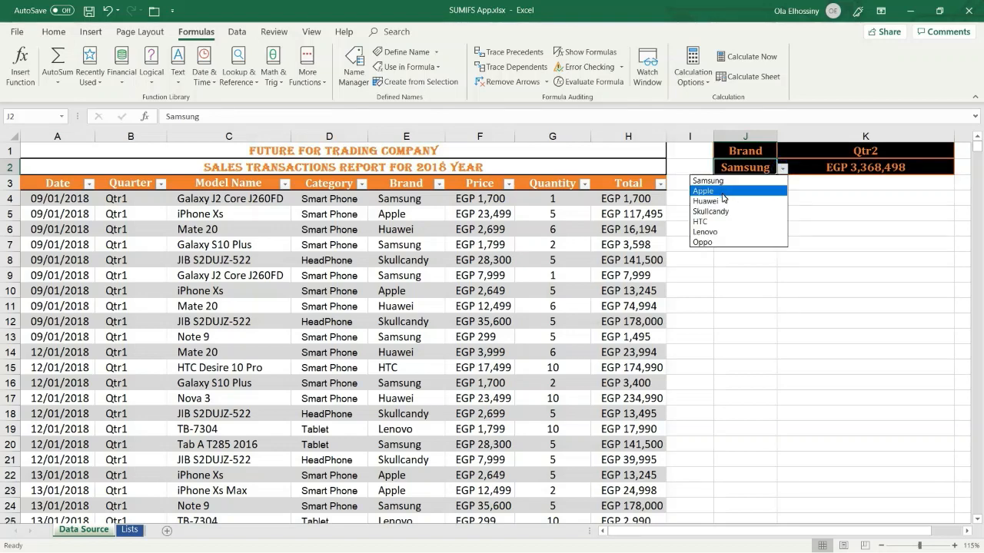
left_click(723, 192)
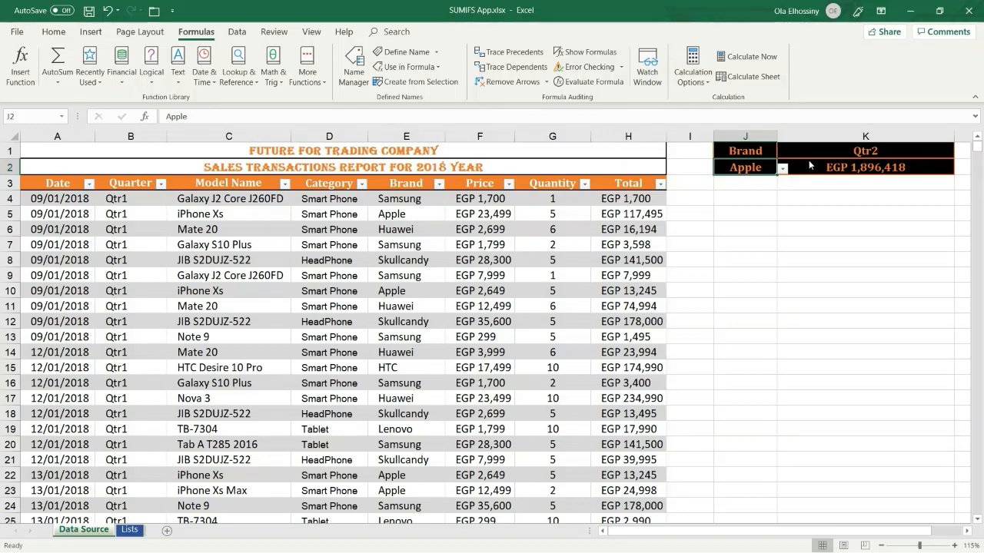
left_click(750, 153)
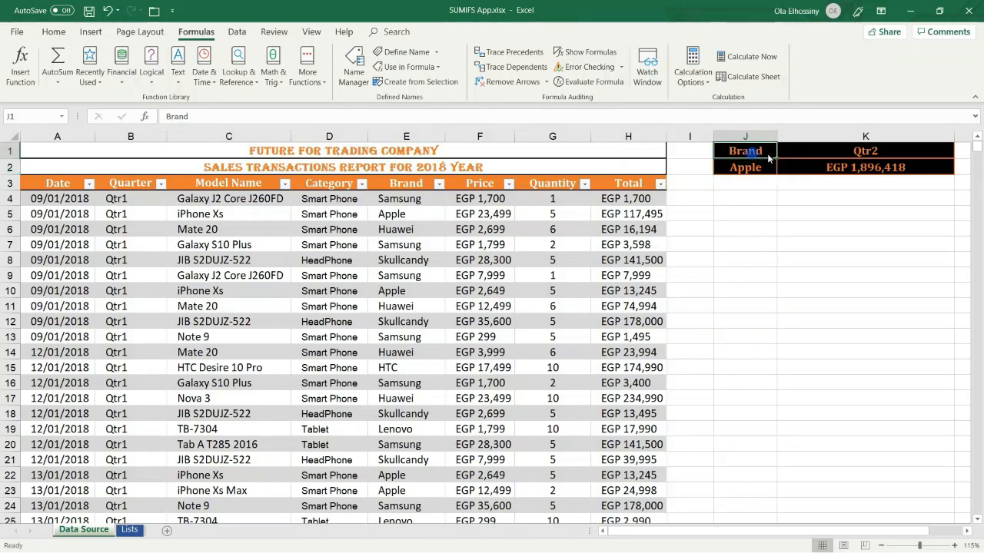
Chart J1:K2 as a clustered column chart titled Qtr2 with one Apple bar
left_click_drag(767, 157, 853, 176)
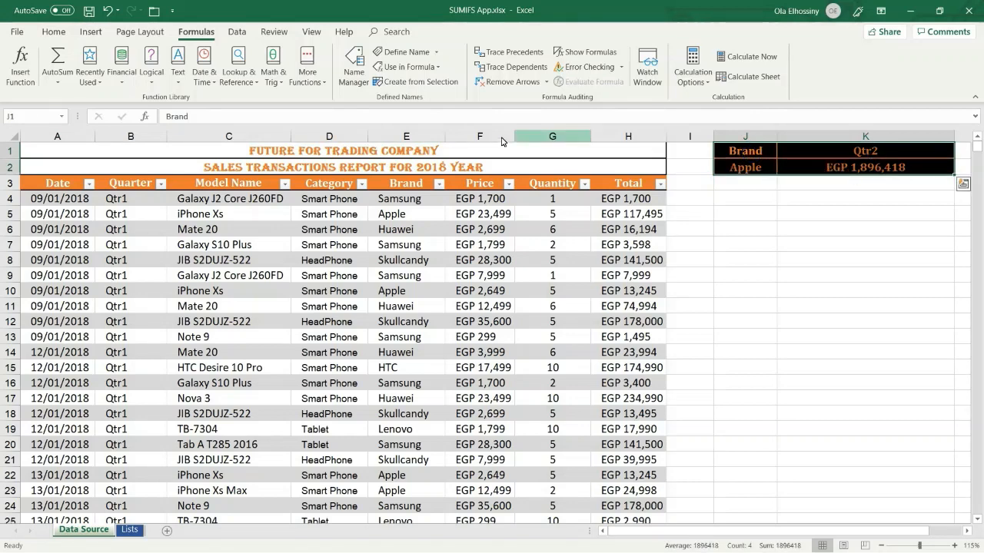
left_click(95, 31)
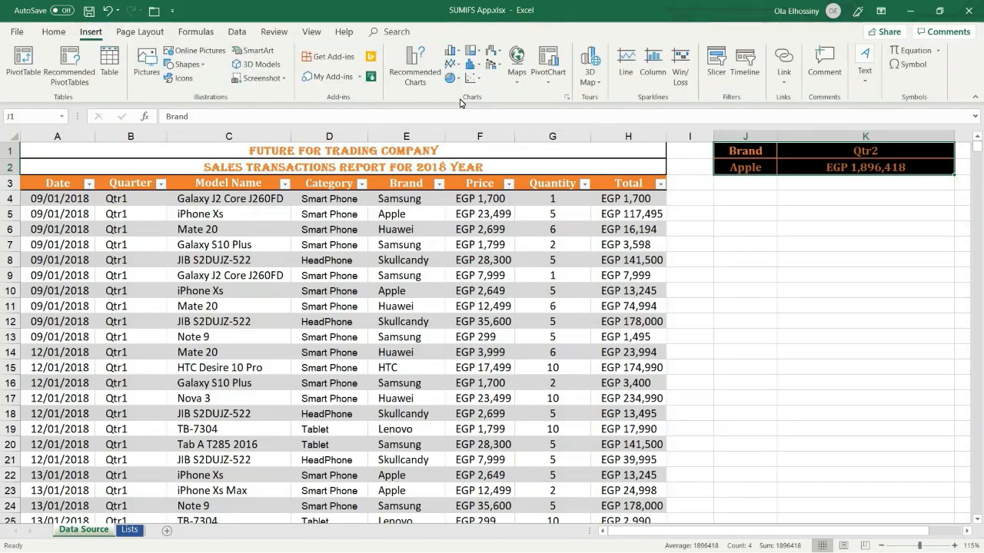
left_click(567, 100)
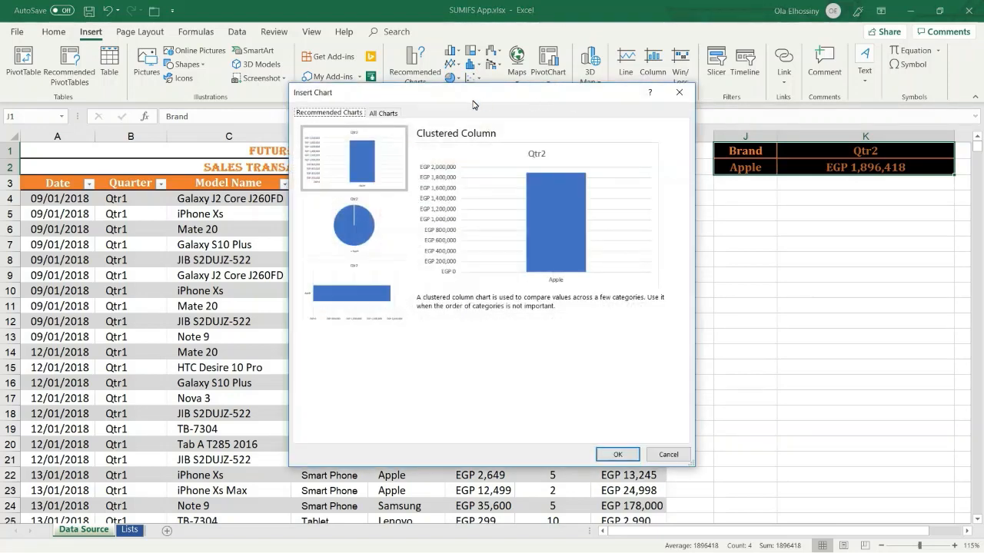
left_click(380, 115)
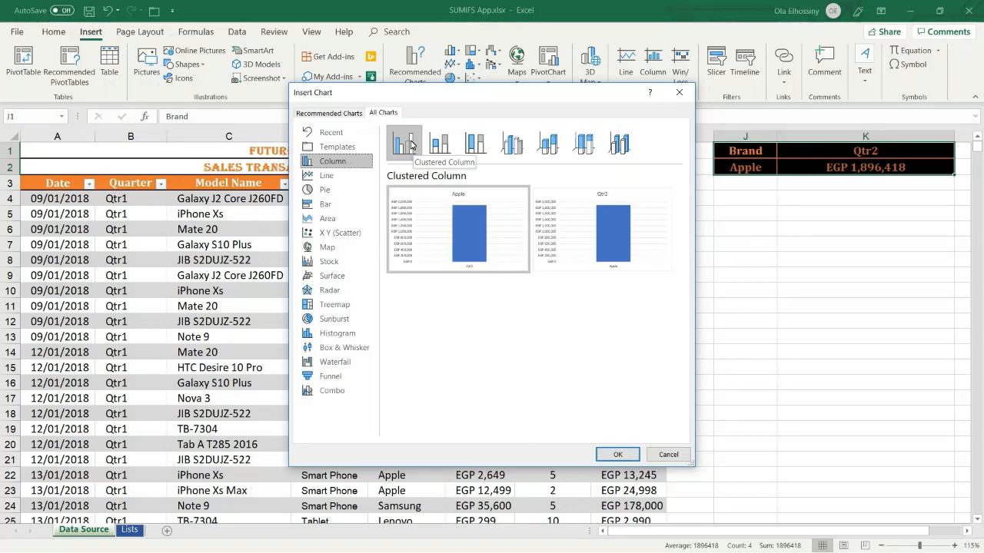
mouse_move(626, 251)
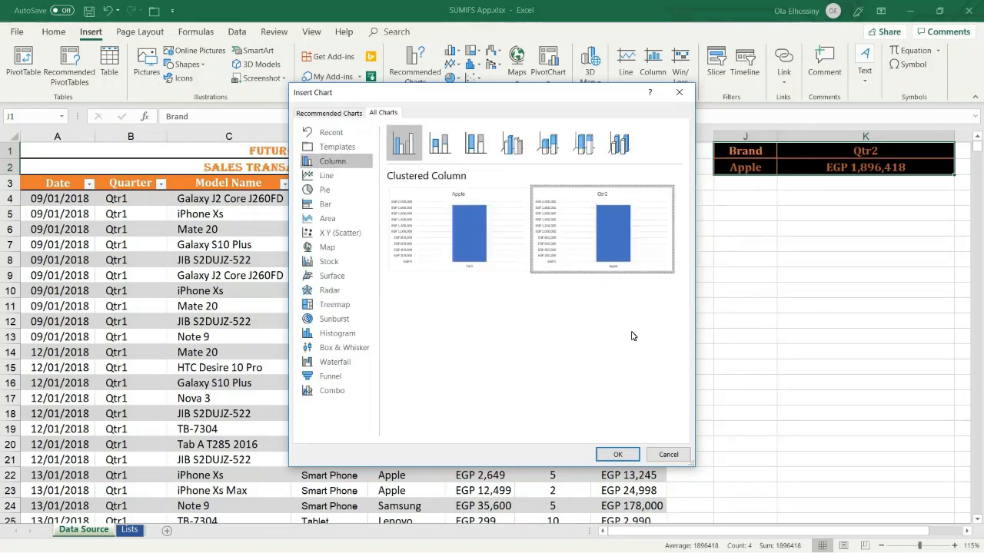
left_click(627, 455)
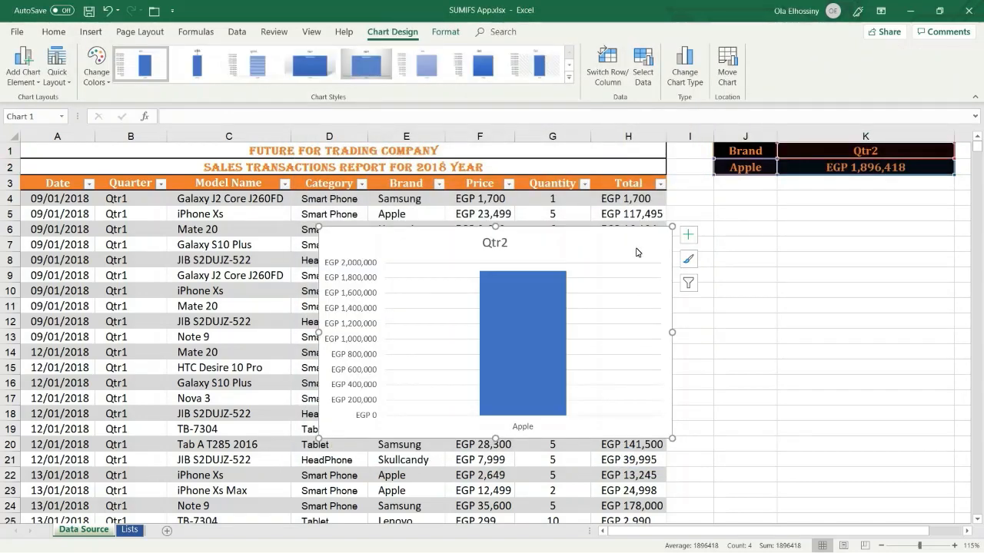
Move the chart under J1:K2 and add a centred data label reading EGP 1,896,418 on Apple's bar
left_click_drag(637, 239, 735, 211)
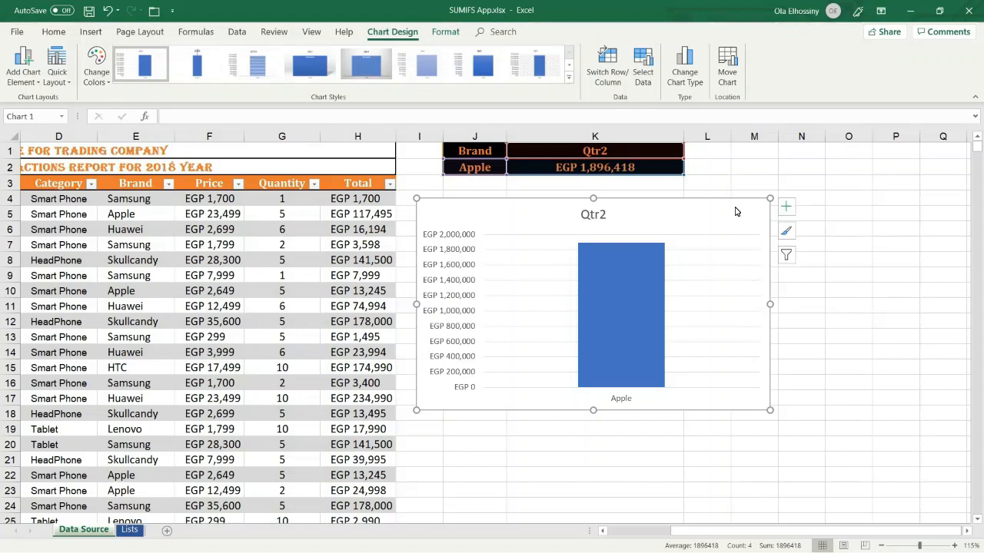
mouse_move(655, 308)
left_click(786, 209)
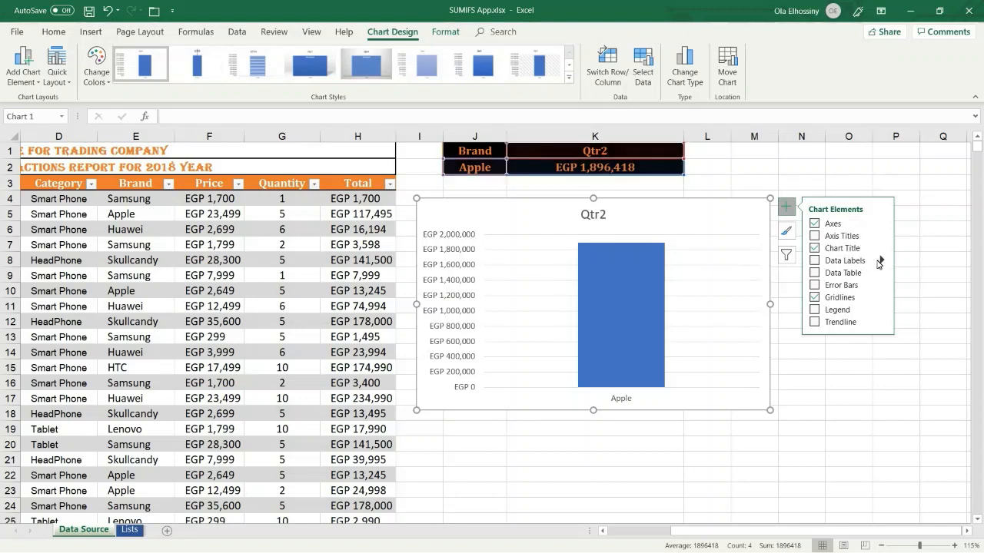
left_click(881, 261)
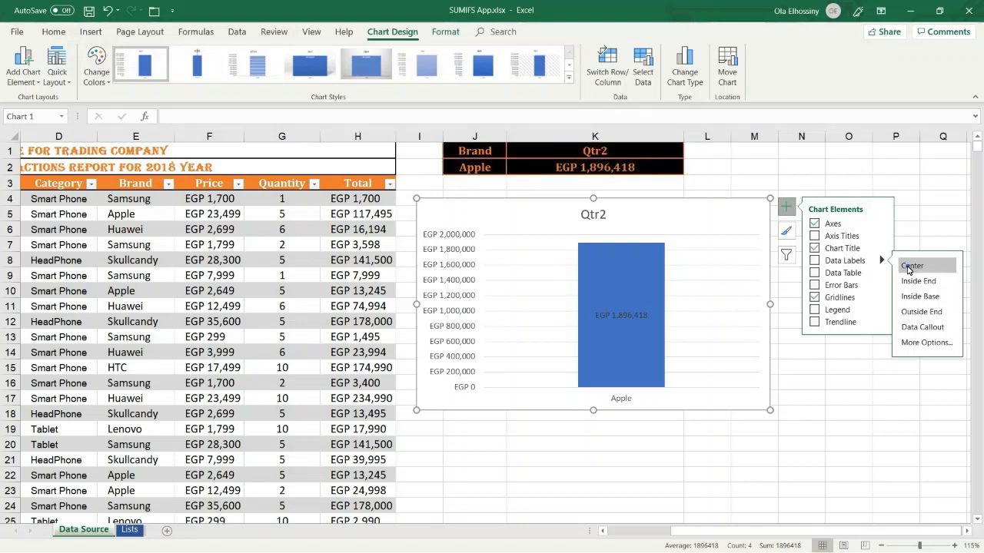
left_click(908, 267)
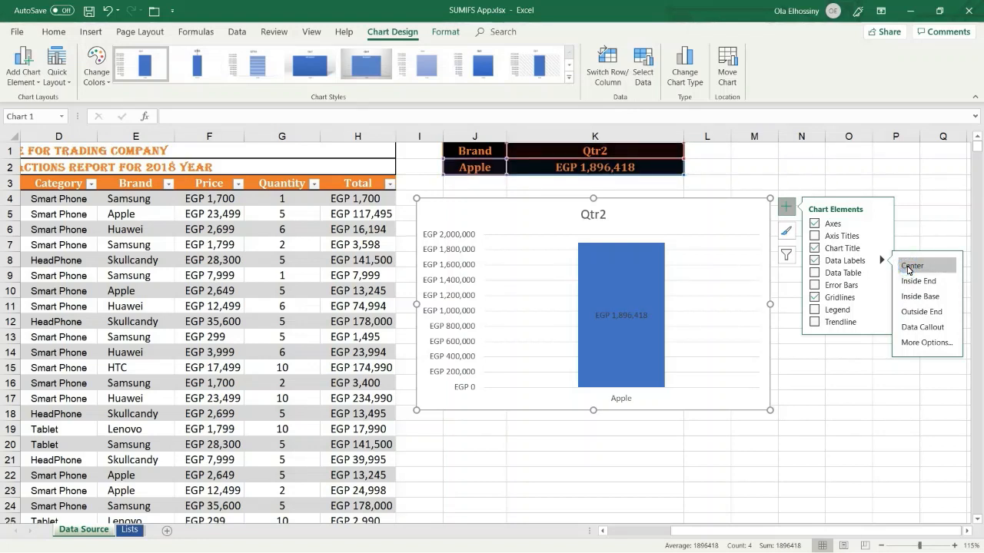
left_click(785, 210)
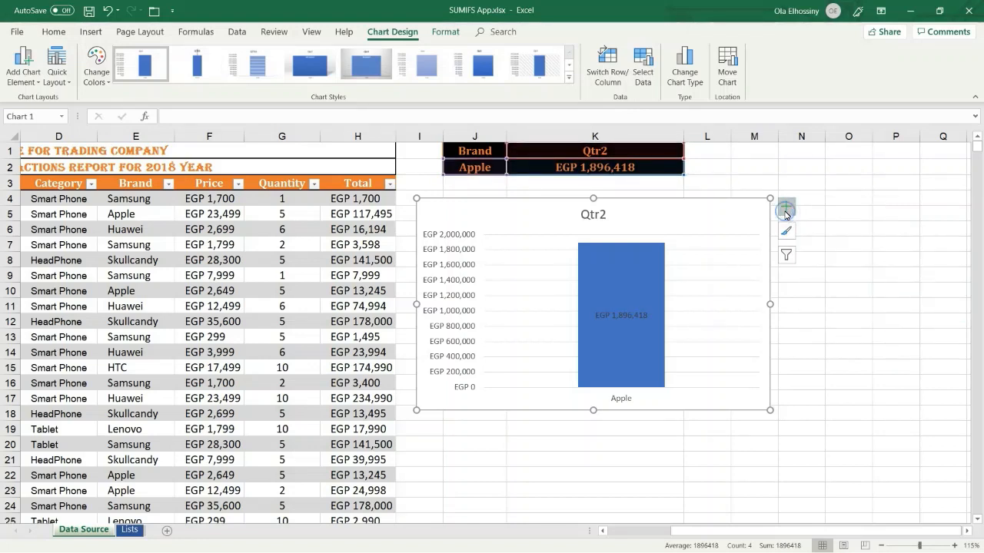
left_click(699, 206)
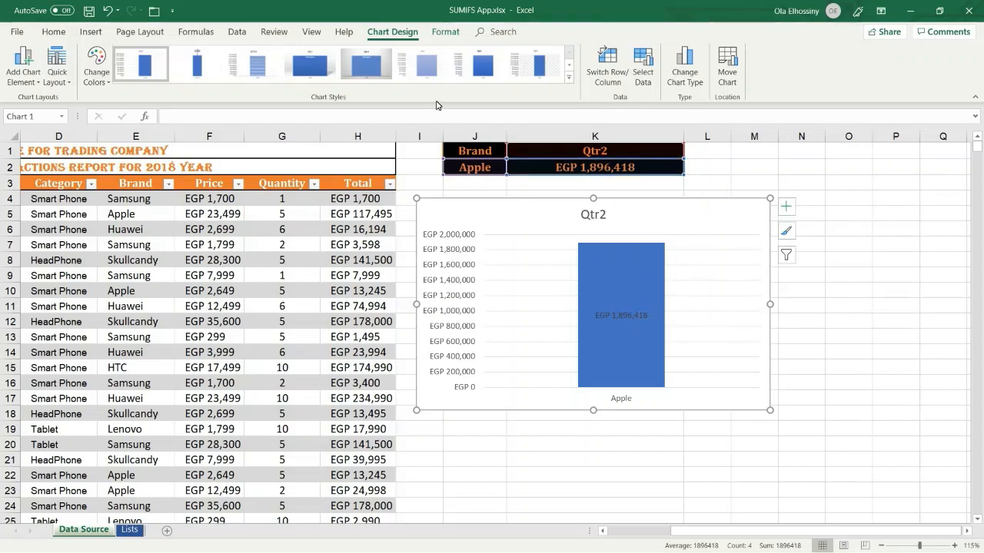
Apply chart Style 9 to the Qtr2 chart for a dark background and bold white title
left_click(396, 32)
left_click(569, 80)
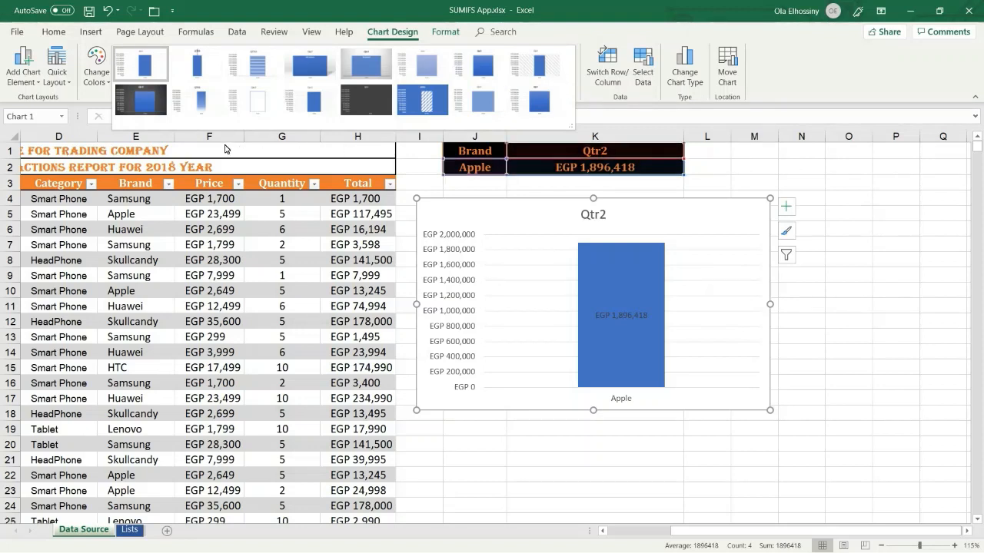
left_click(143, 96)
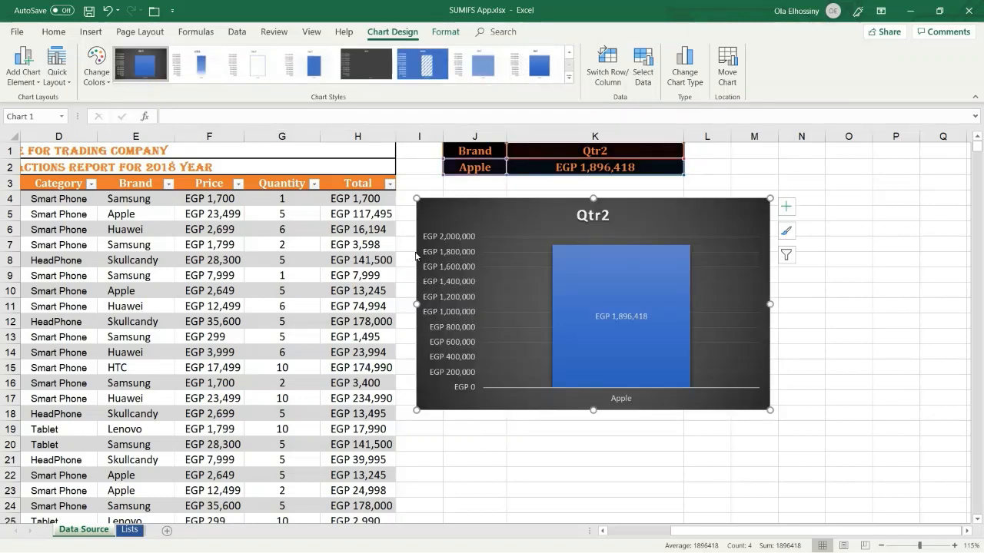
left_click(637, 155)
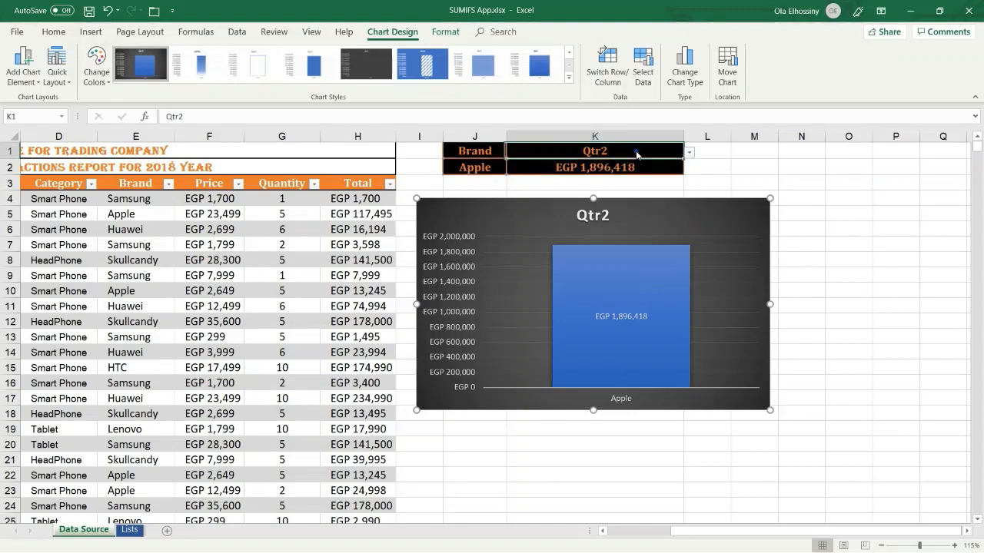
Choose Qtr3 in K1 and Samsung in J2 so K2 shows EGP 1,993,946
left_click(689, 156)
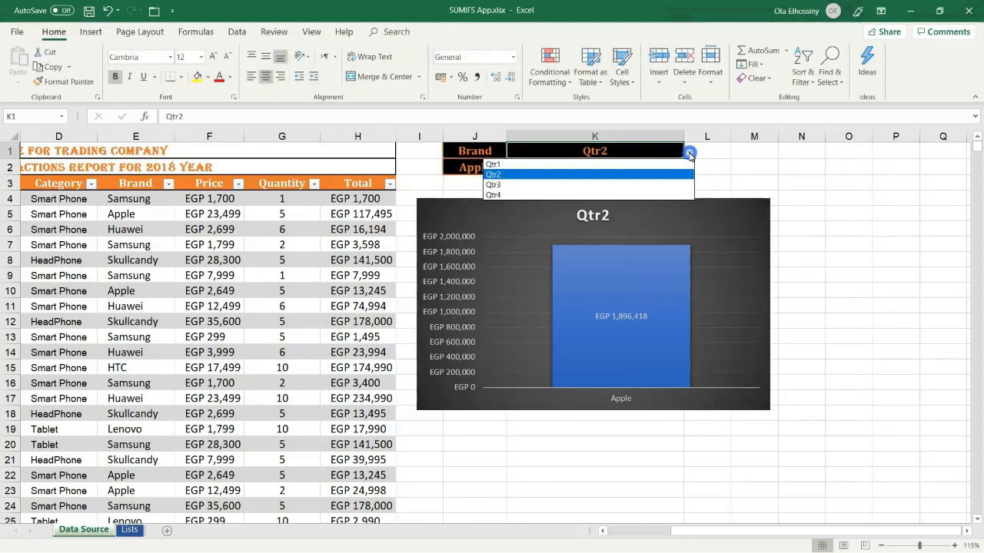
left_click(612, 186)
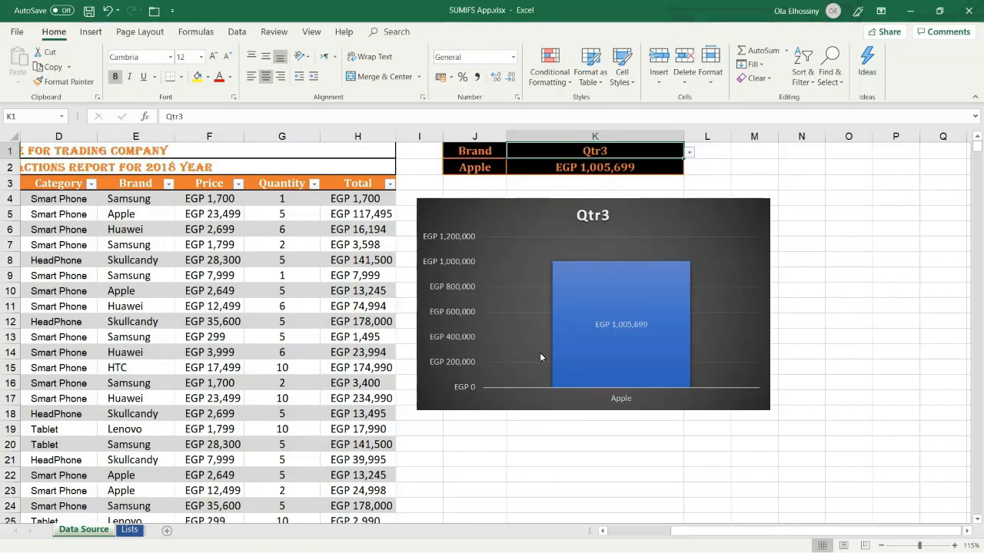
left_click(484, 170)
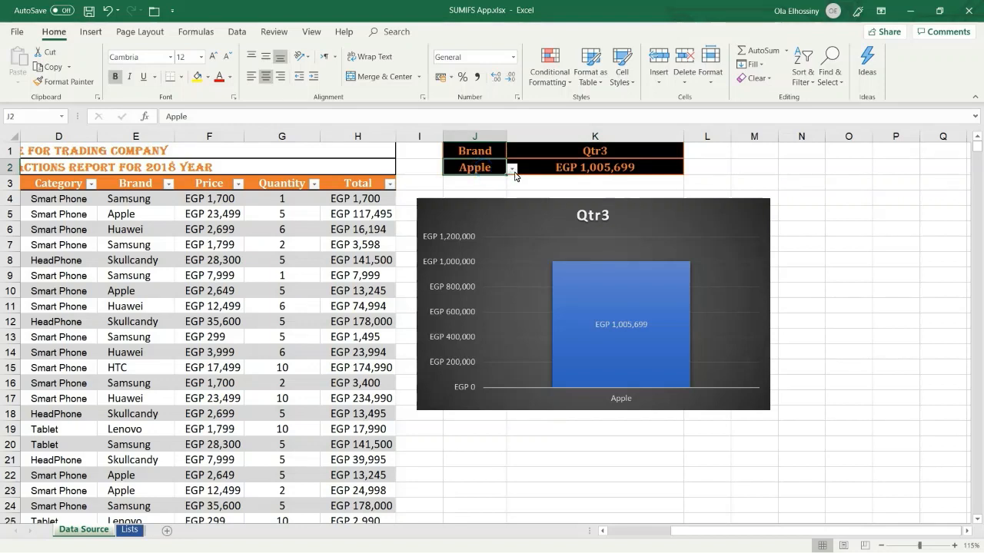
left_click(511, 169)
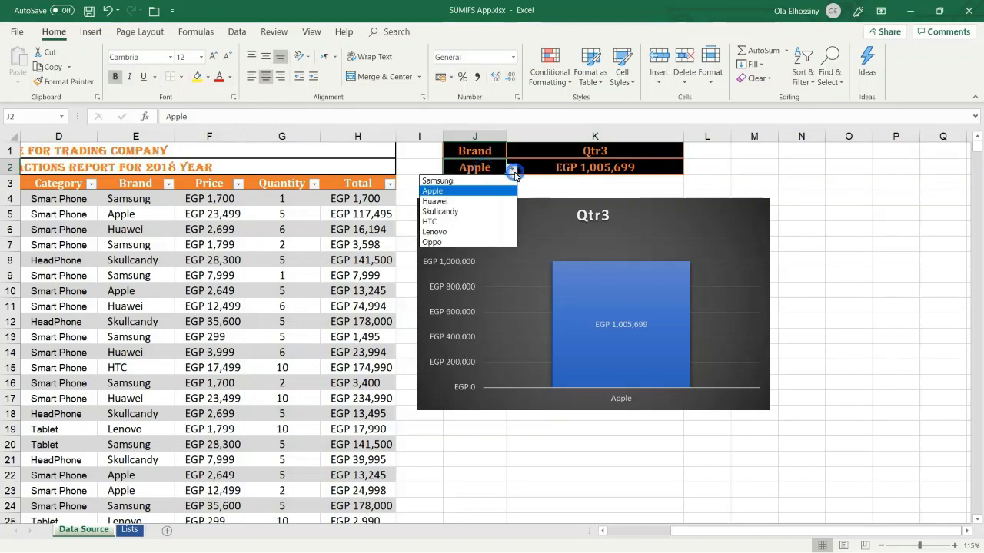
left_click(470, 181)
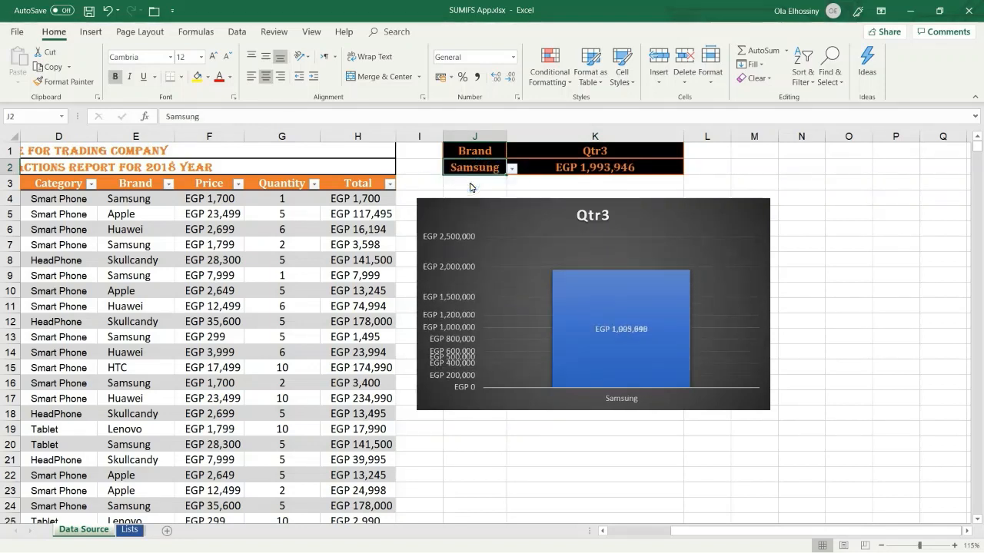